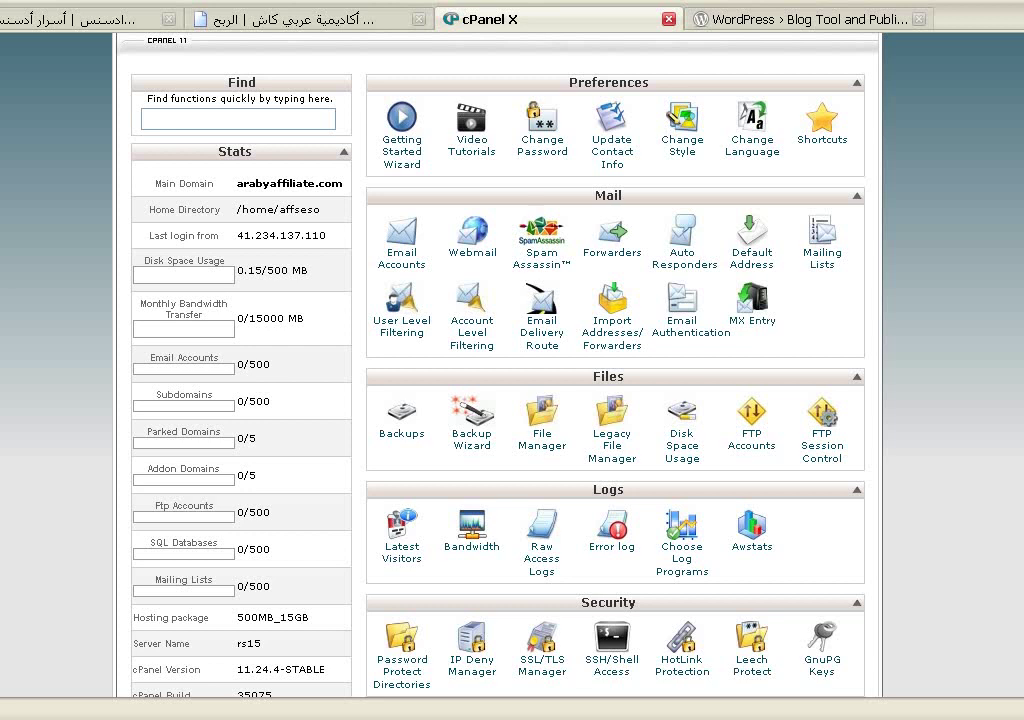
- Open WordPress.org's Download WordPress 2.9.2 page and cancel the latest.zip download dialog
scroll(497, 400, "up", 3)
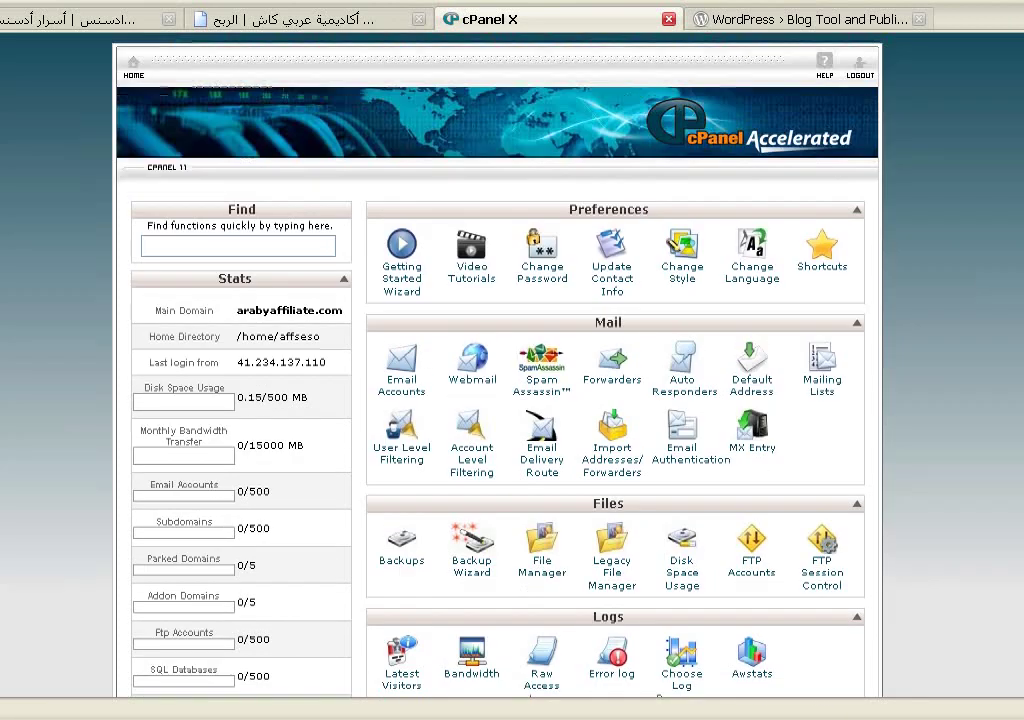
scroll(497, 400, "down", 2)
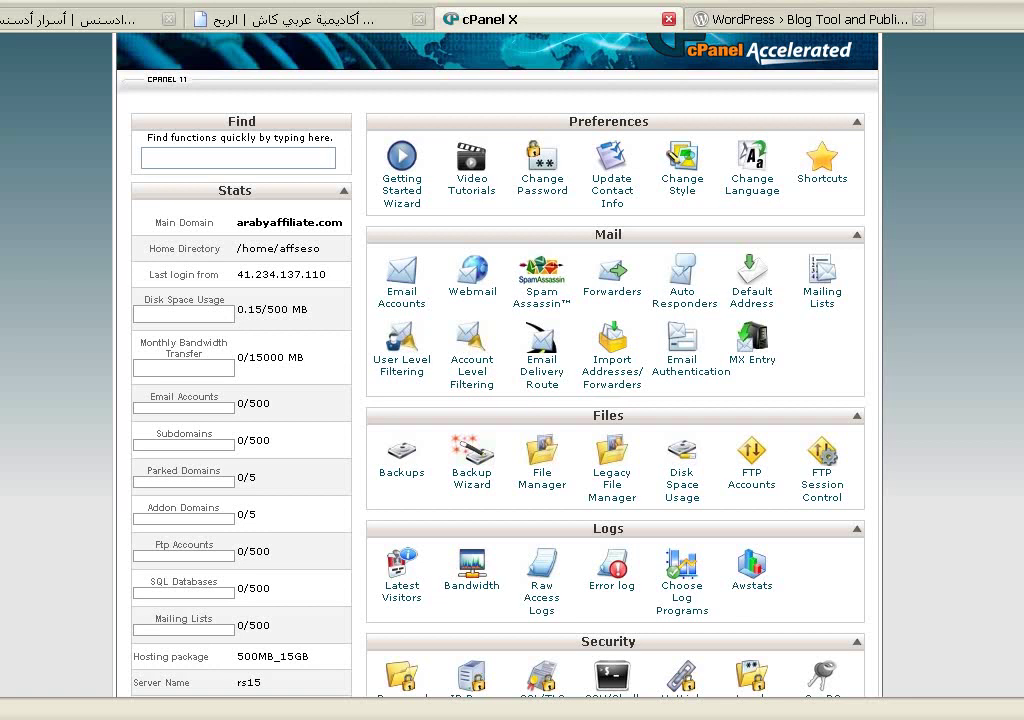
scroll(500, 400, "down", 1)
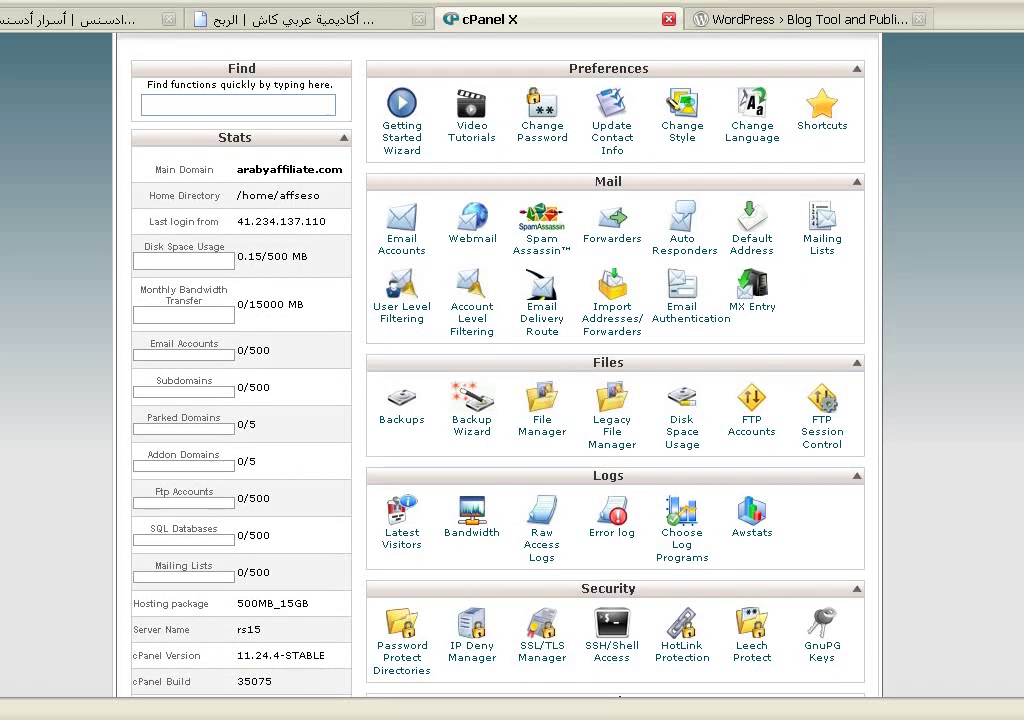
left_click(810, 20)
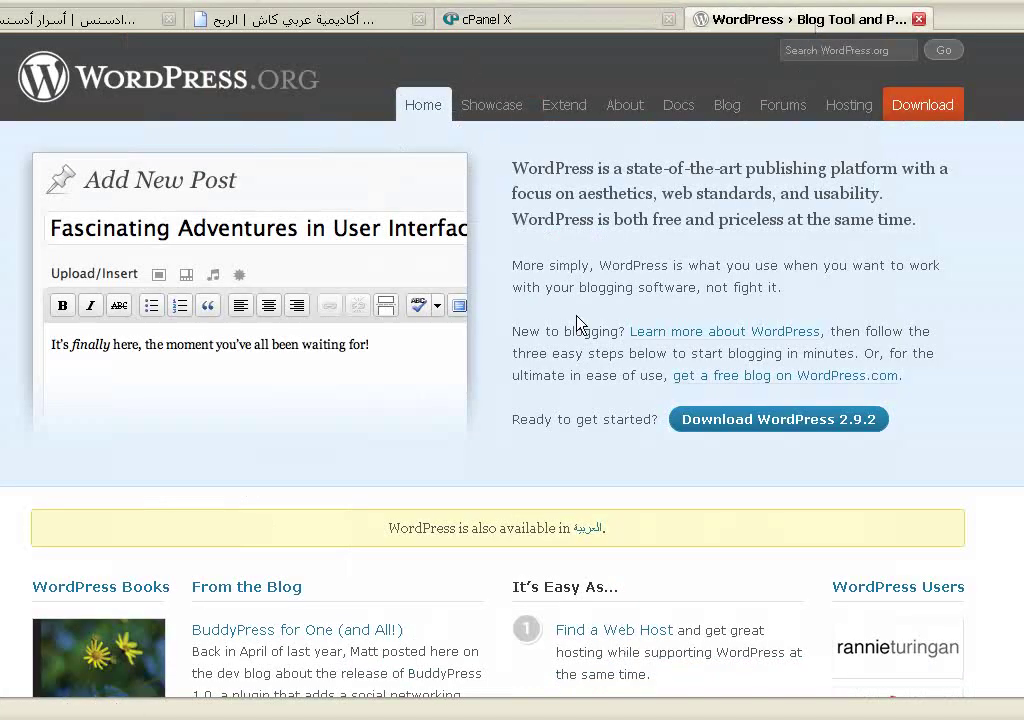
left_click(772, 428)
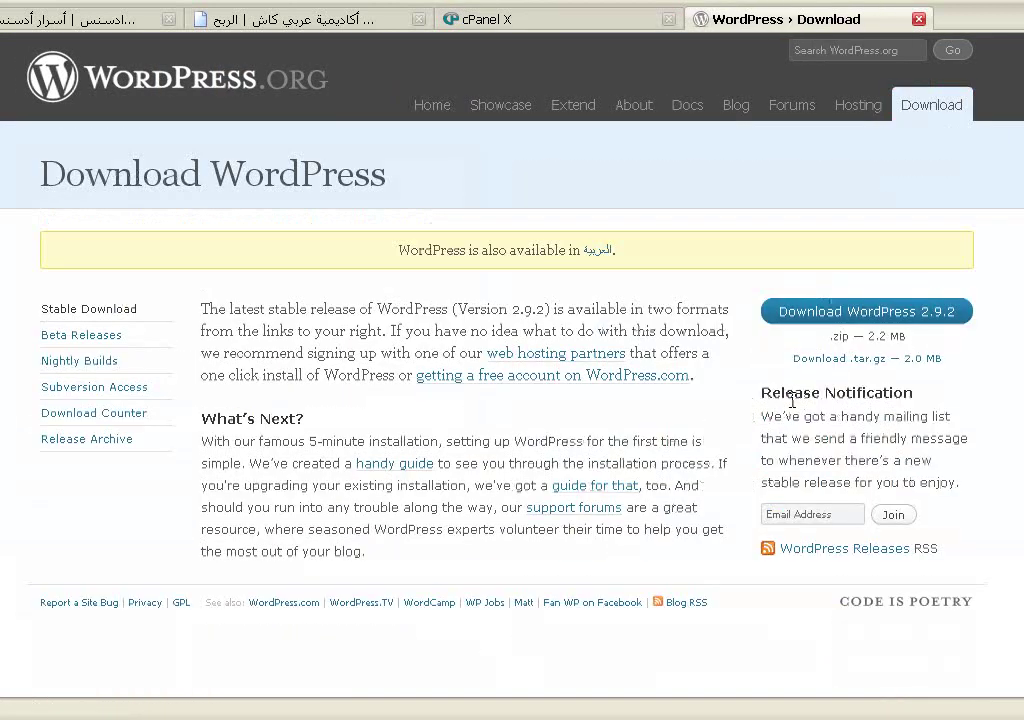
left_click(863, 314)
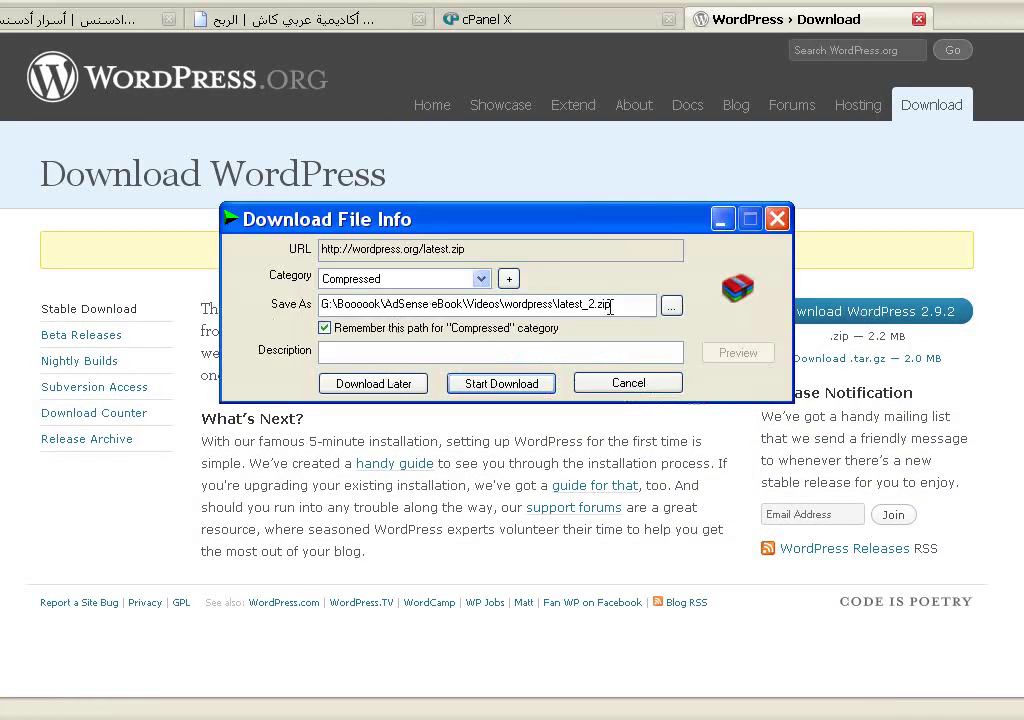
left_click(620, 386)
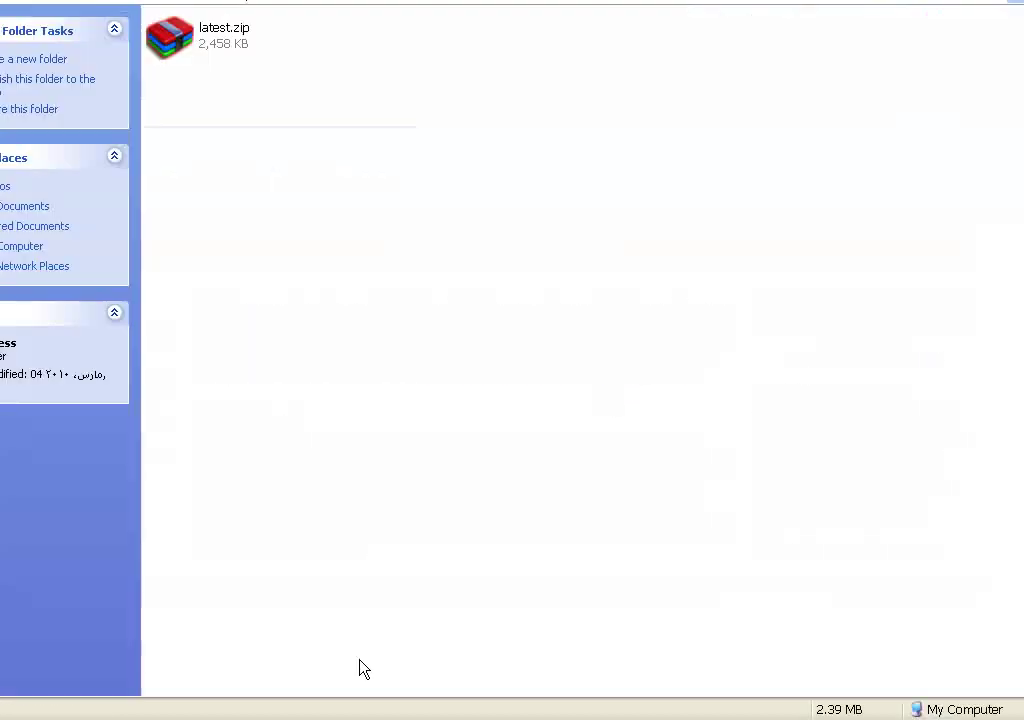
- Extract latest.zip here, open the resulting wordpress folder, and select all its files
left_click(170, 38)
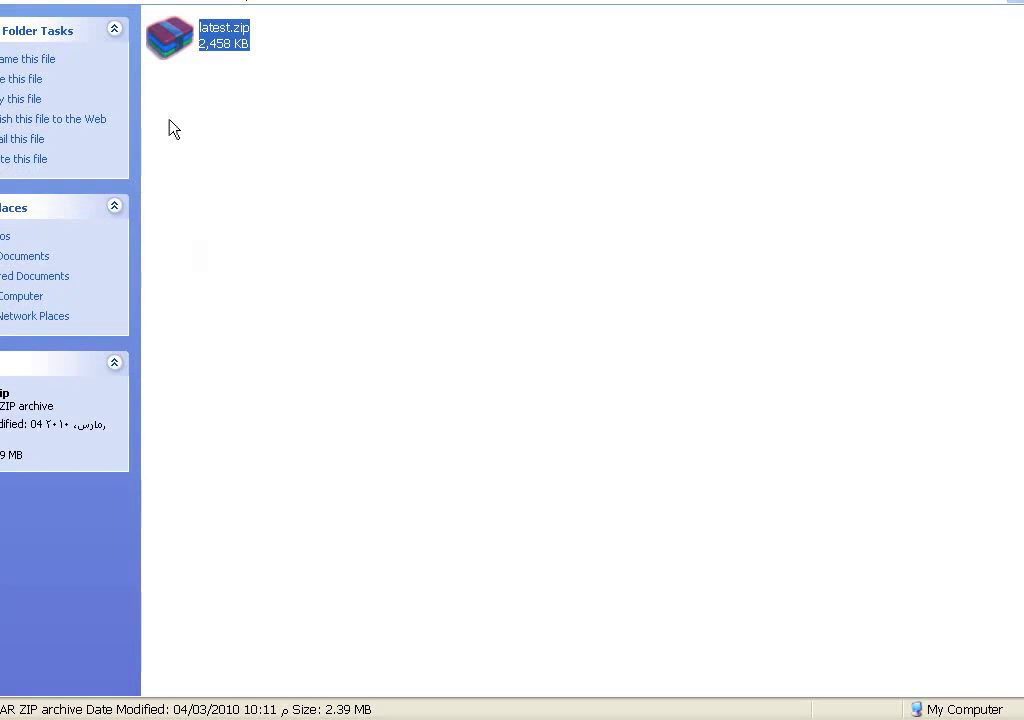
right_click(219, 41)
left_click(270, 108)
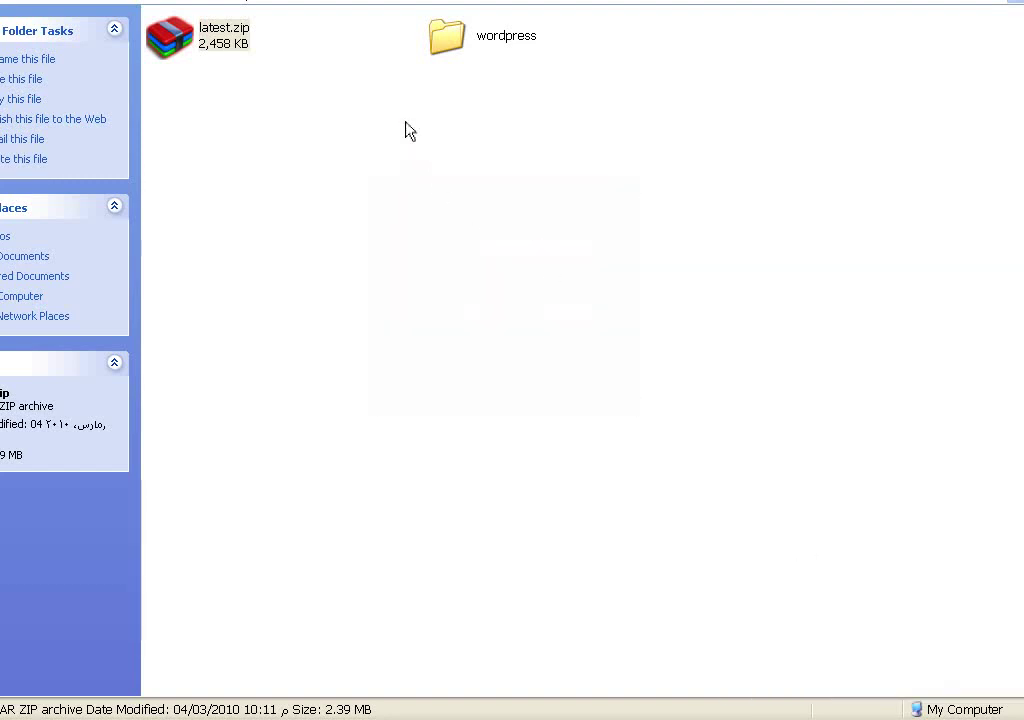
double_click(445, 39)
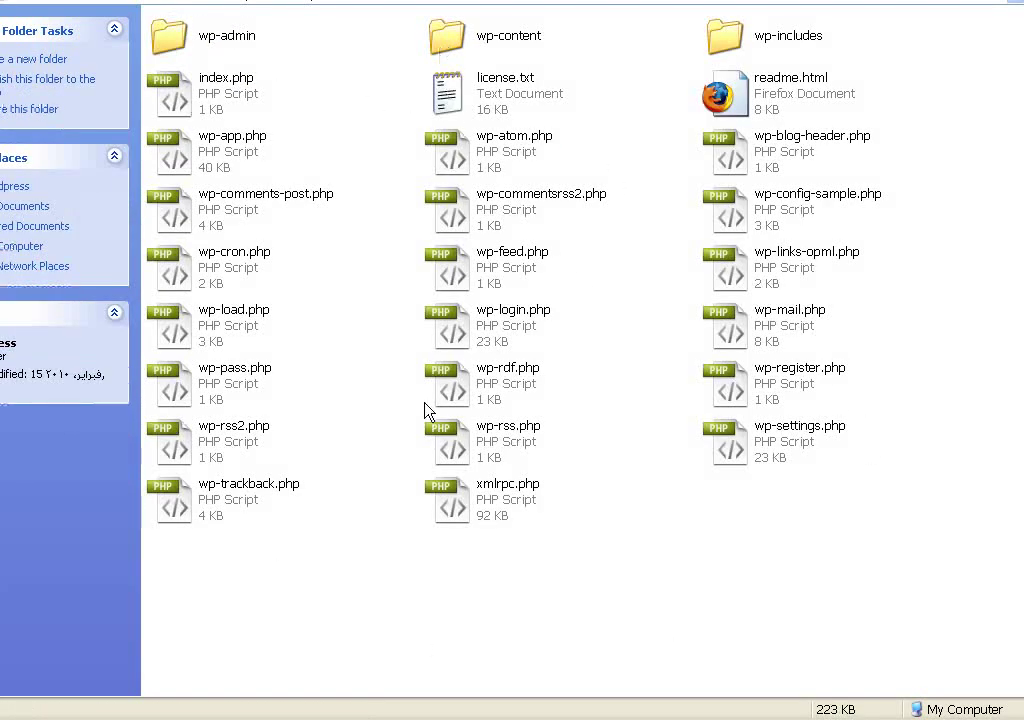
left_click_drag(960, 618, 222, 41)
- Pack the selected WordPress files with WinRAR into a ZIP archive named wordpress.zip
right_click(519, 87)
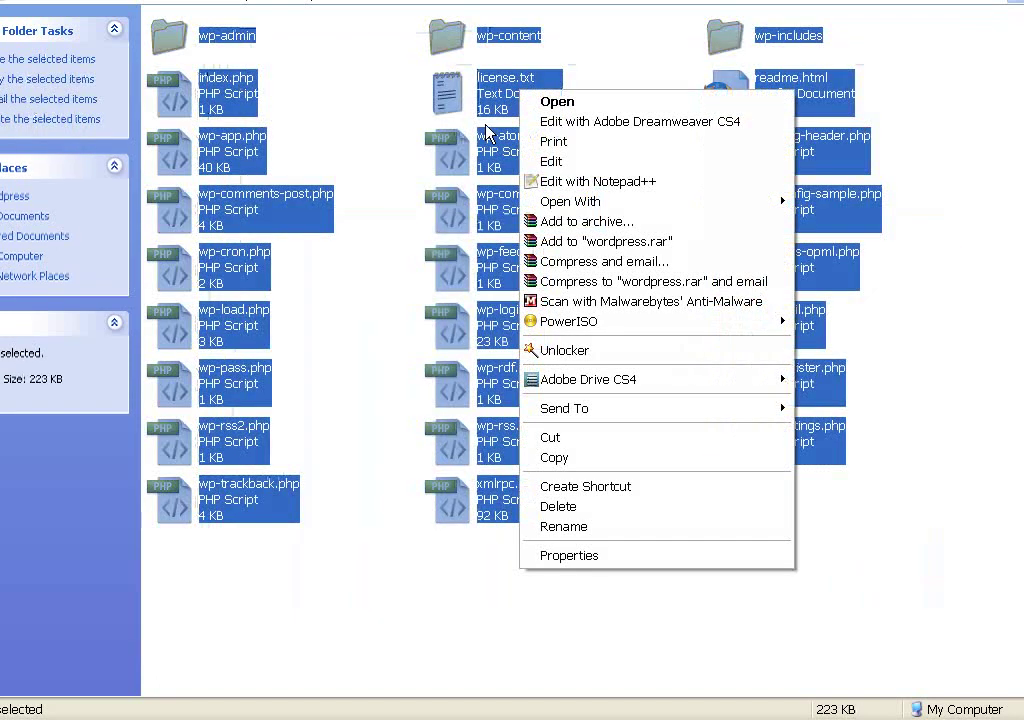
left_click(572, 222)
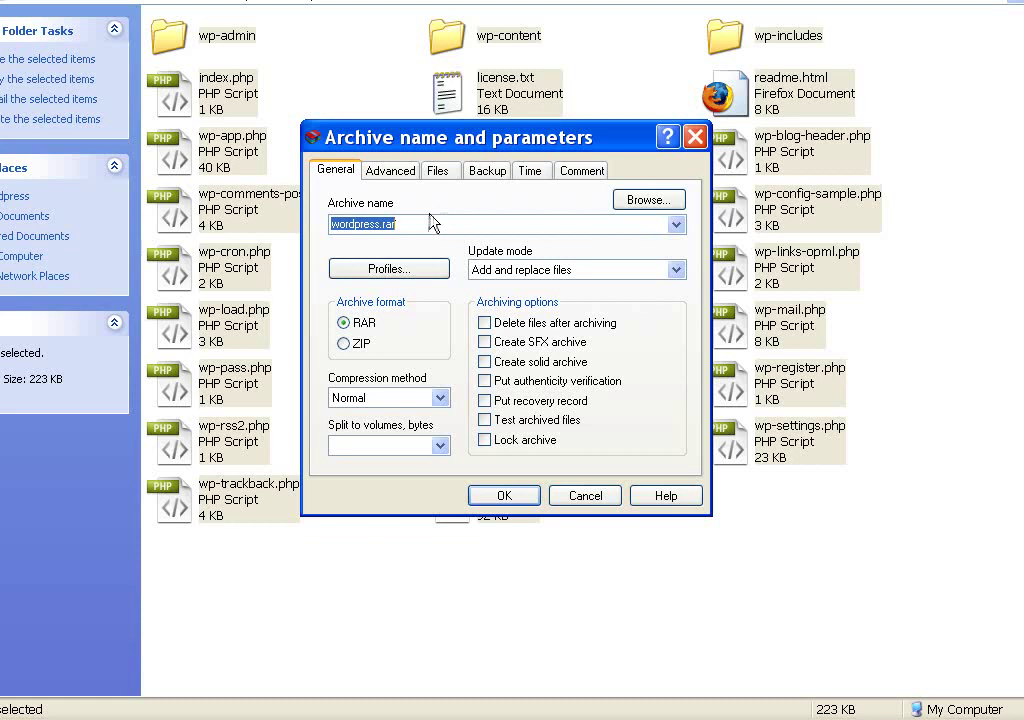
left_click(350, 343)
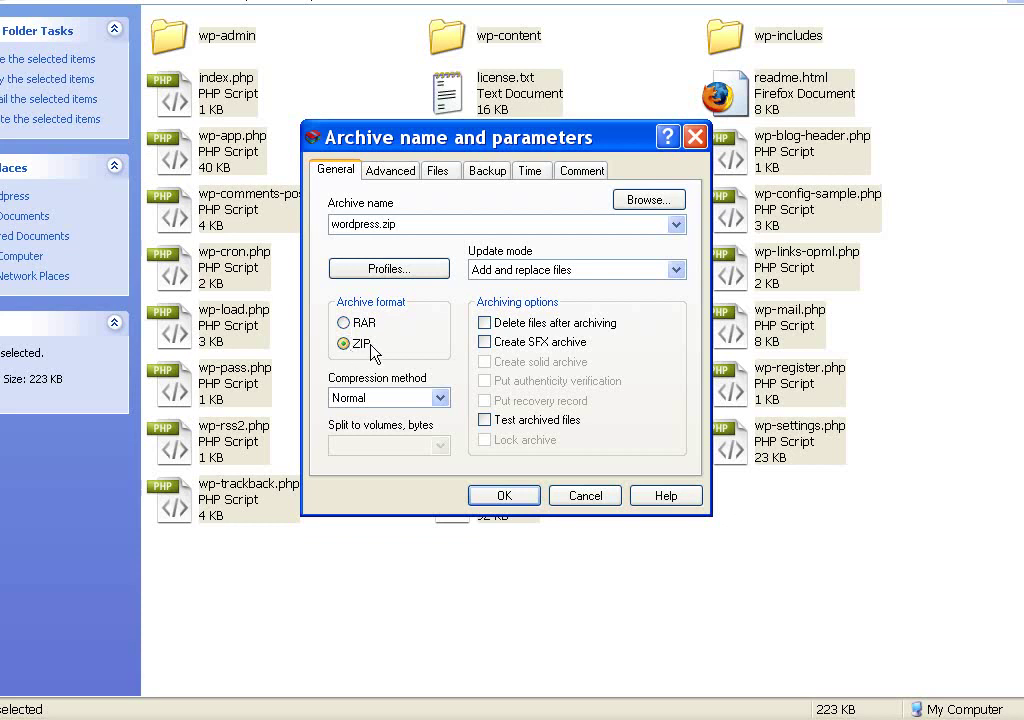
left_click(505, 495)
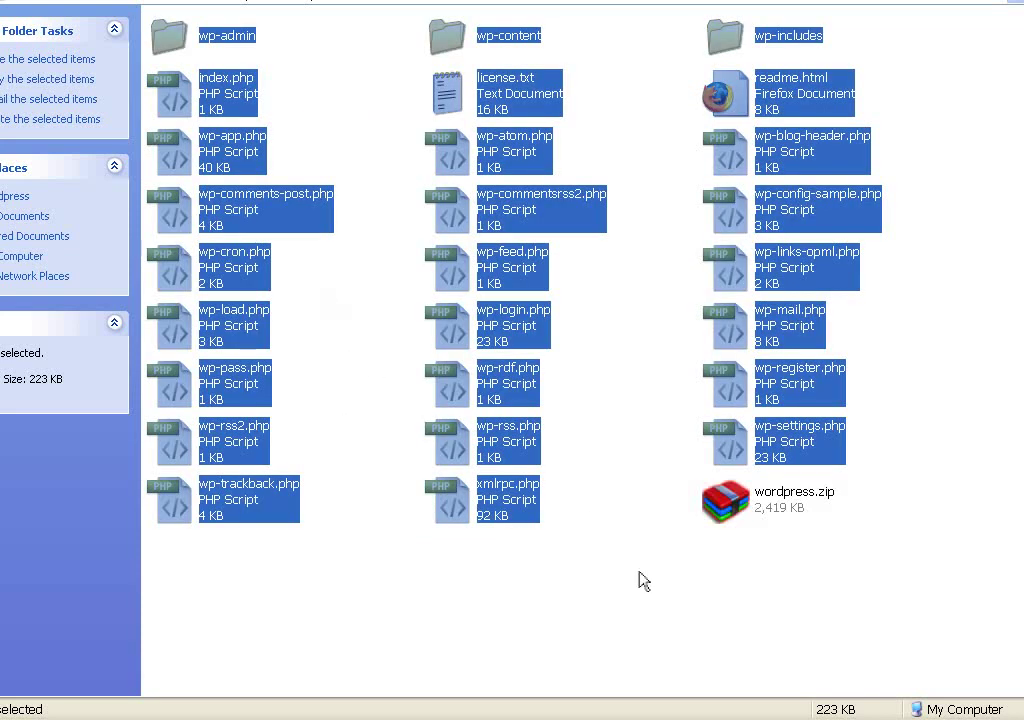
left_click(643, 580)
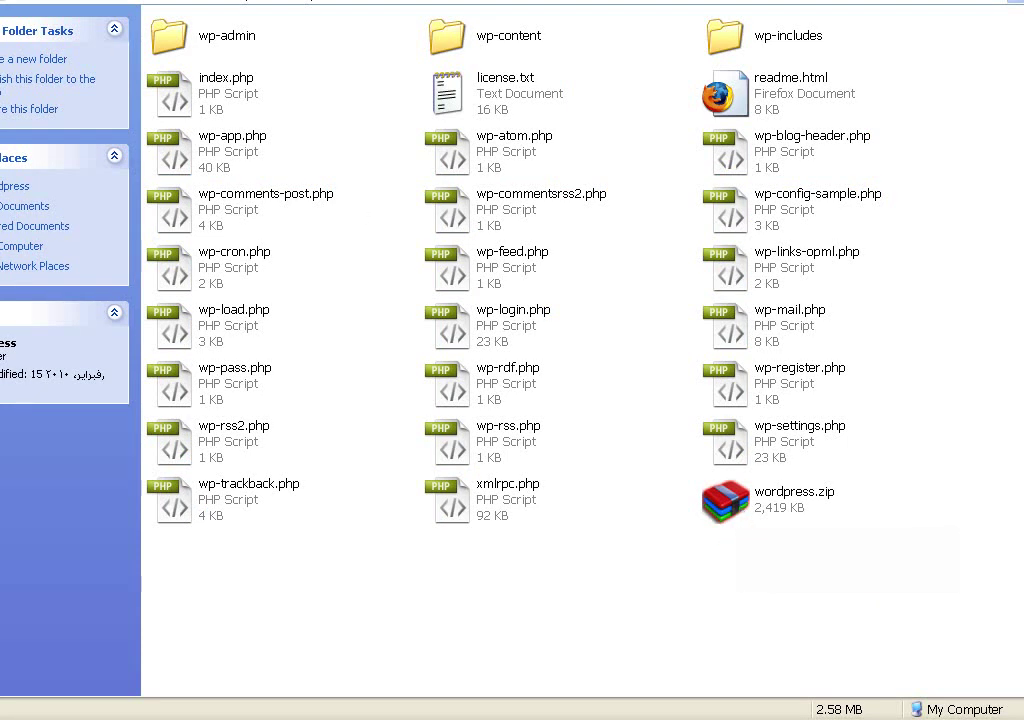
key("BackSpace")
left_click(222, 40)
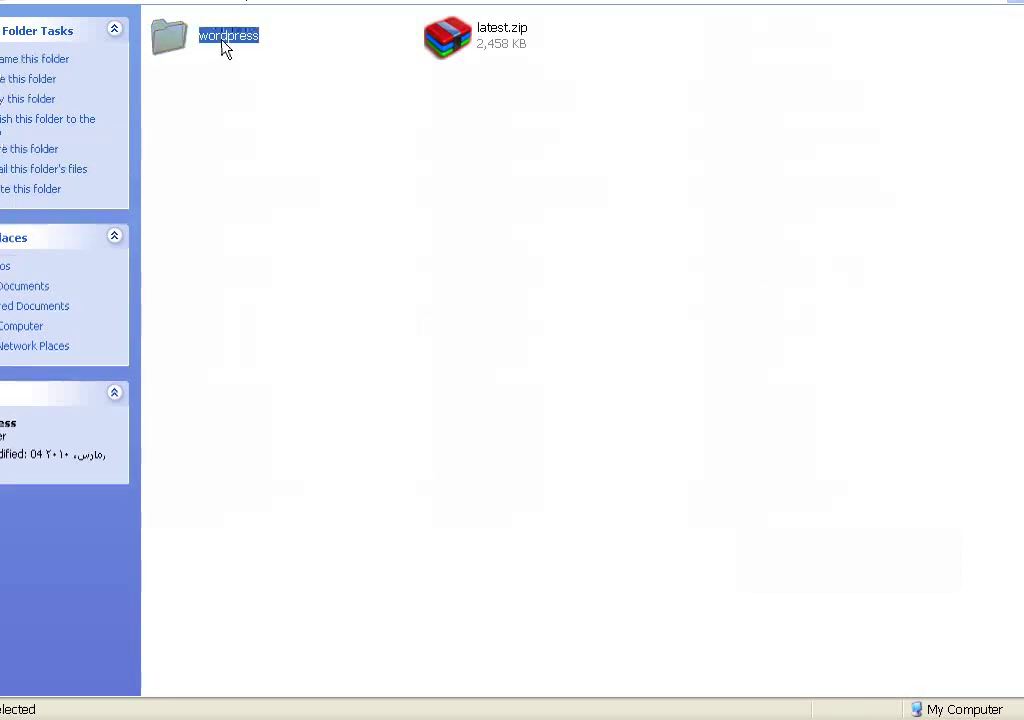
left_click(475, 35)
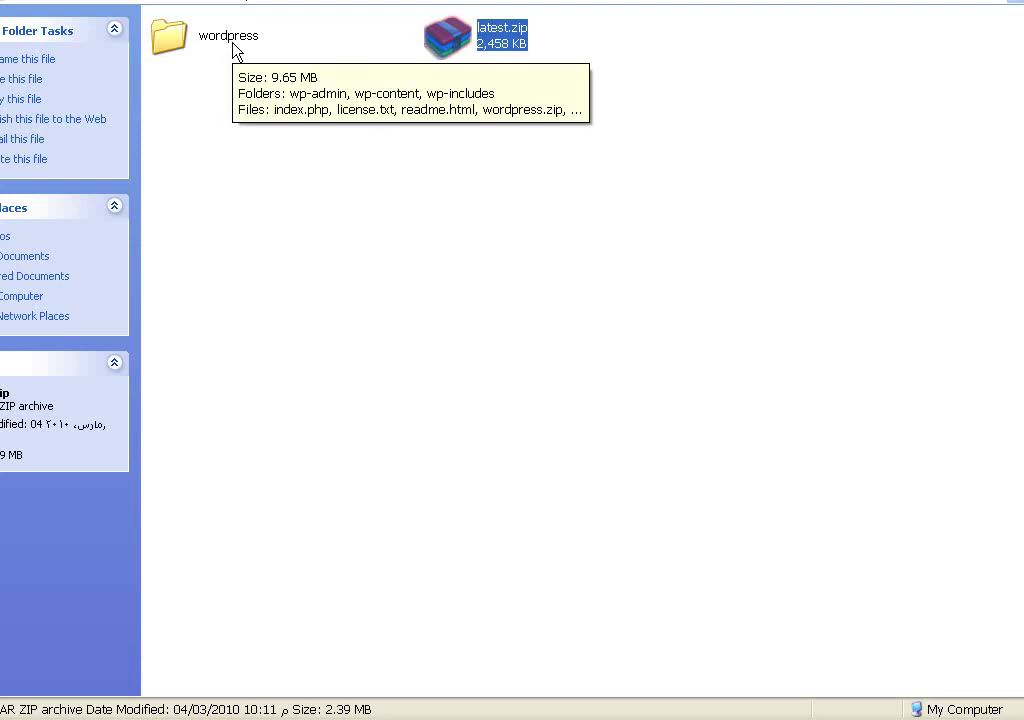
left_click(341, 137)
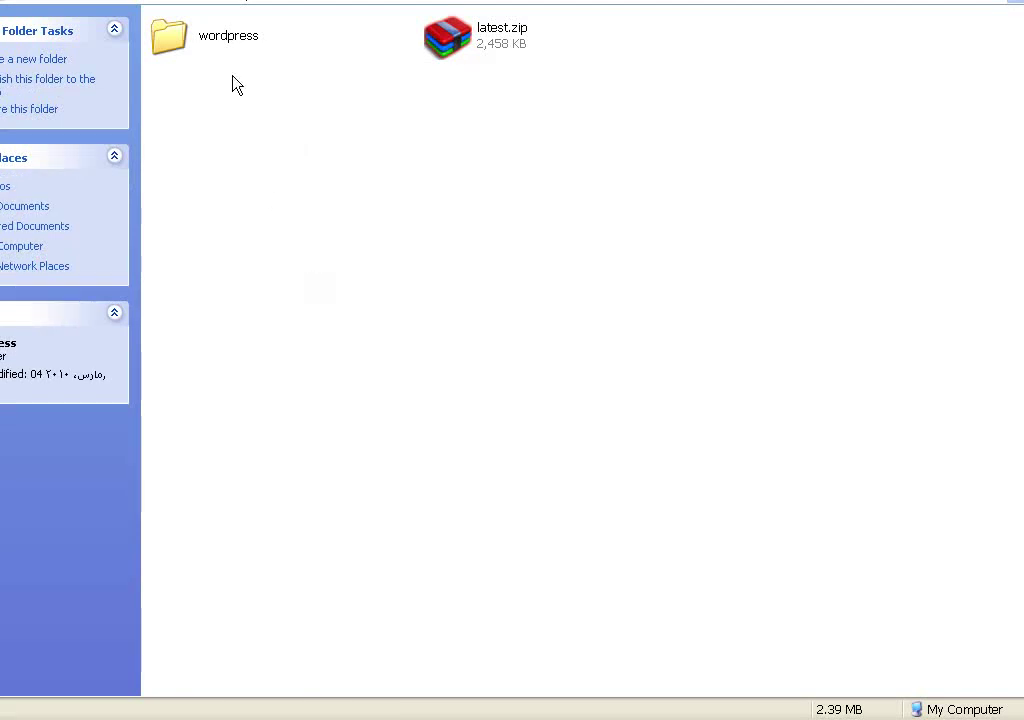
double_click(226, 40)
mouse_move(177, 160)
double_click(177, 155)
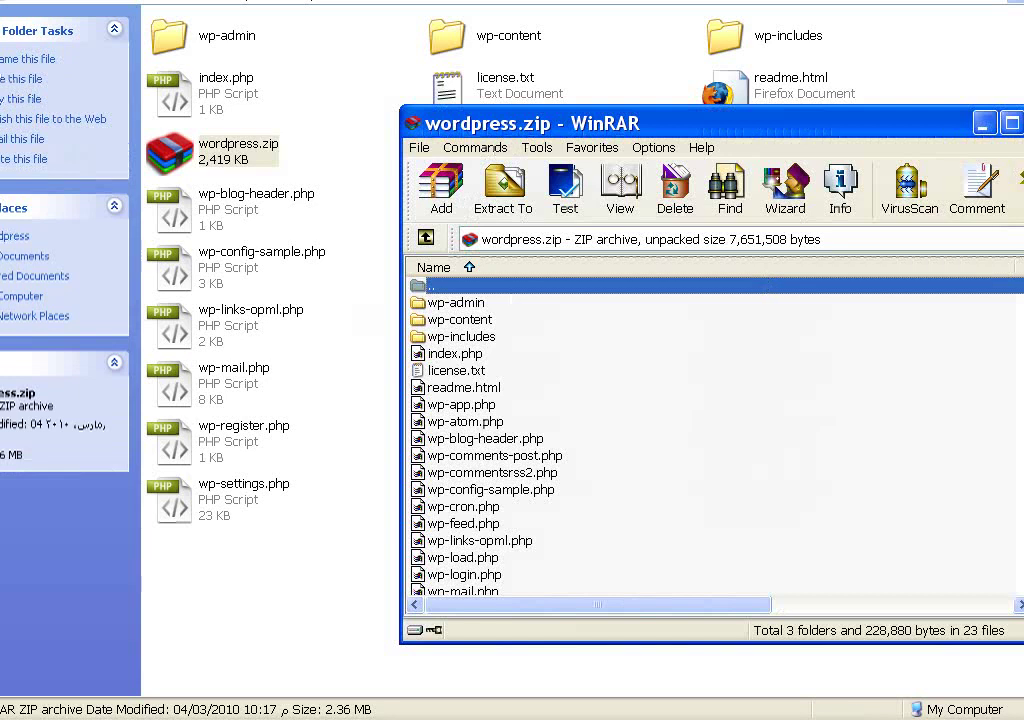
key("Escape")
left_click(540, 582)
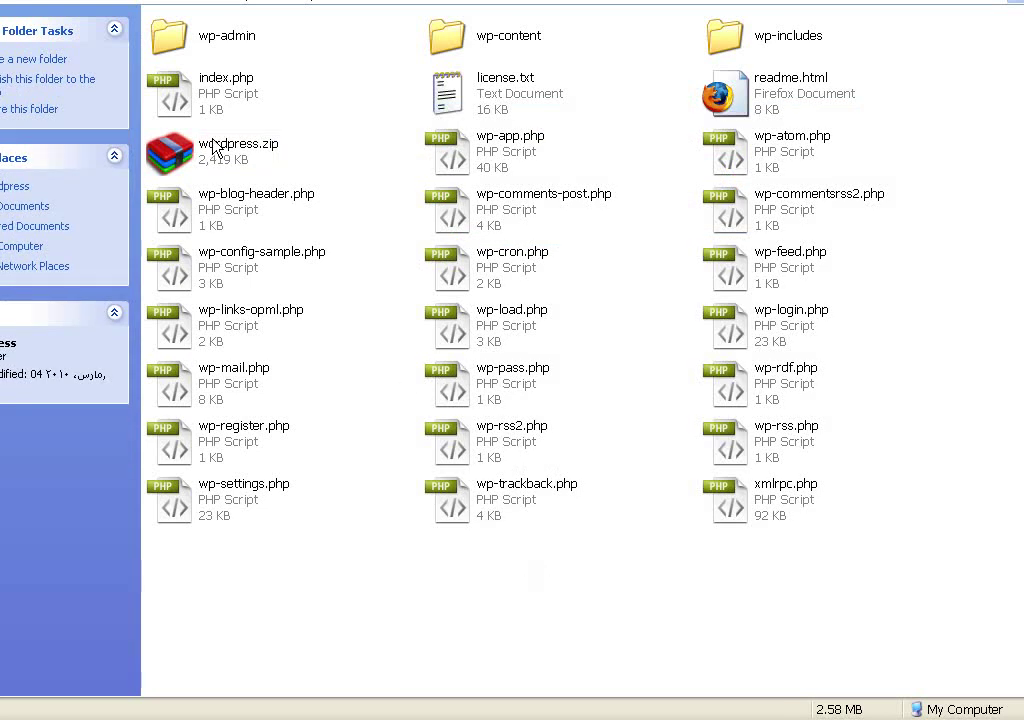
mouse_move(211, 165)
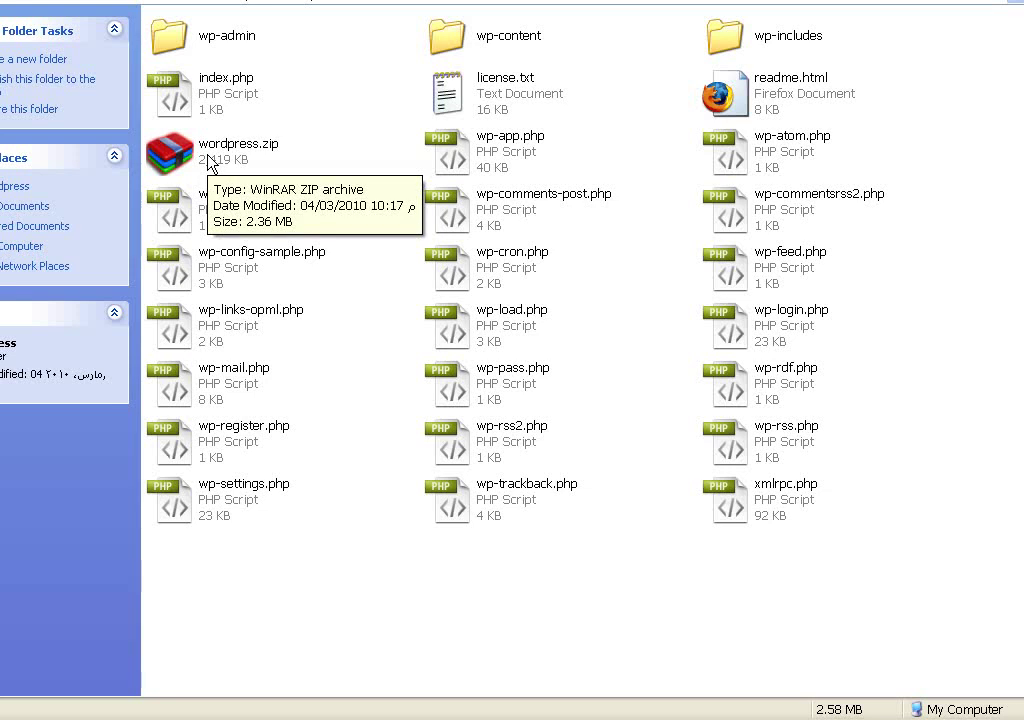
left_click(174, 719)
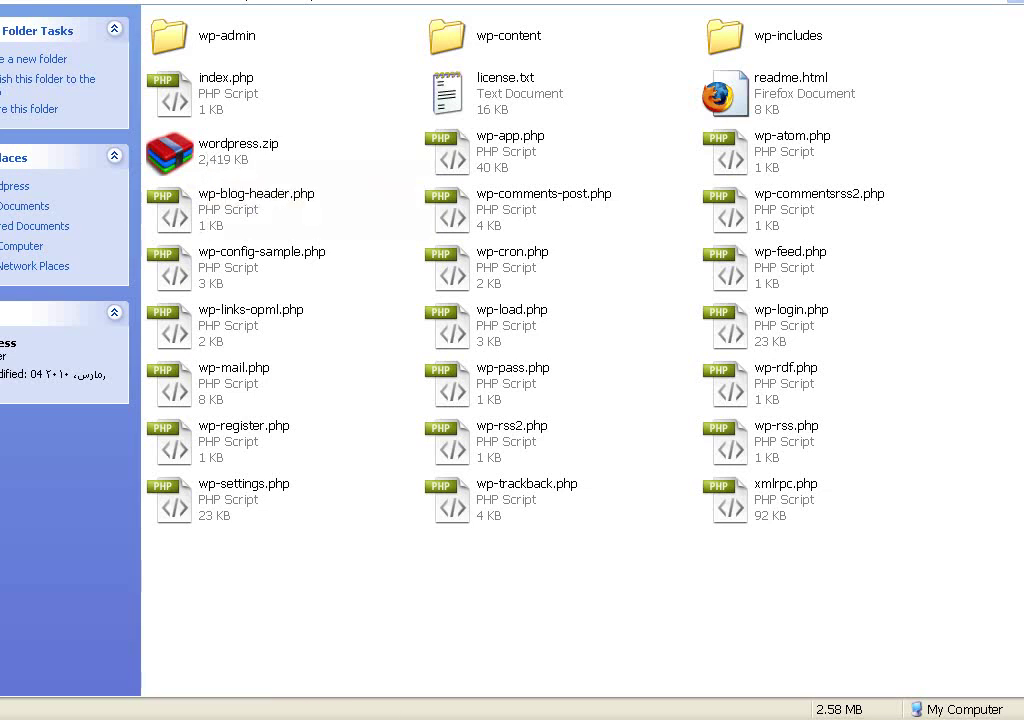
- Open cPanel File Manager at the Web Root, public_html
left_click(567, 22)
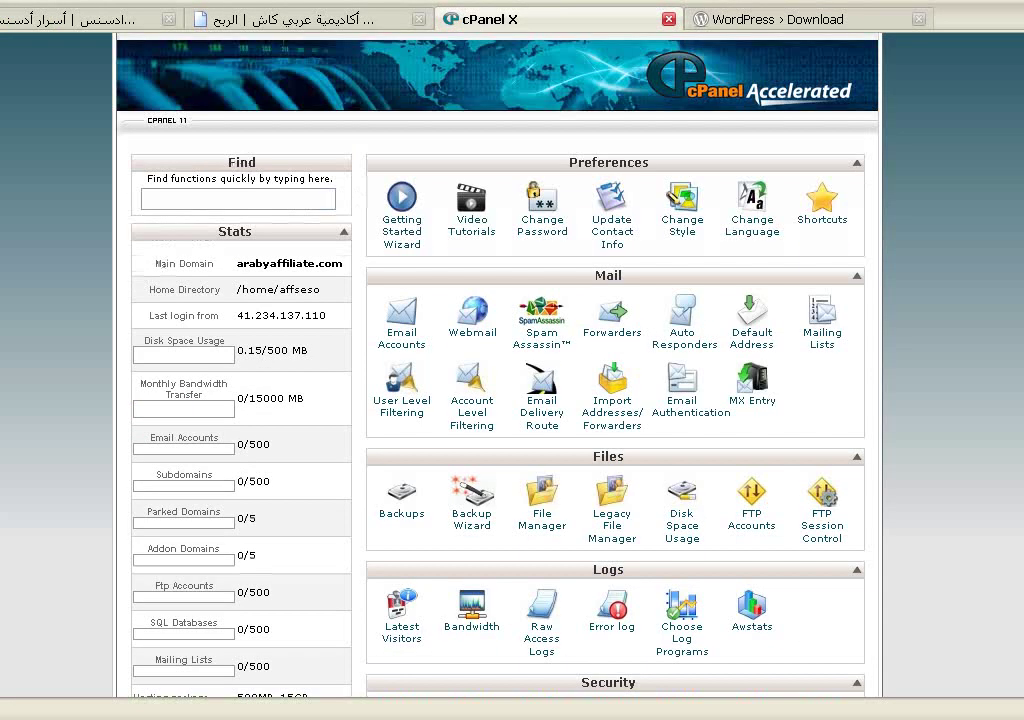
scroll(782, 140, "down", 1)
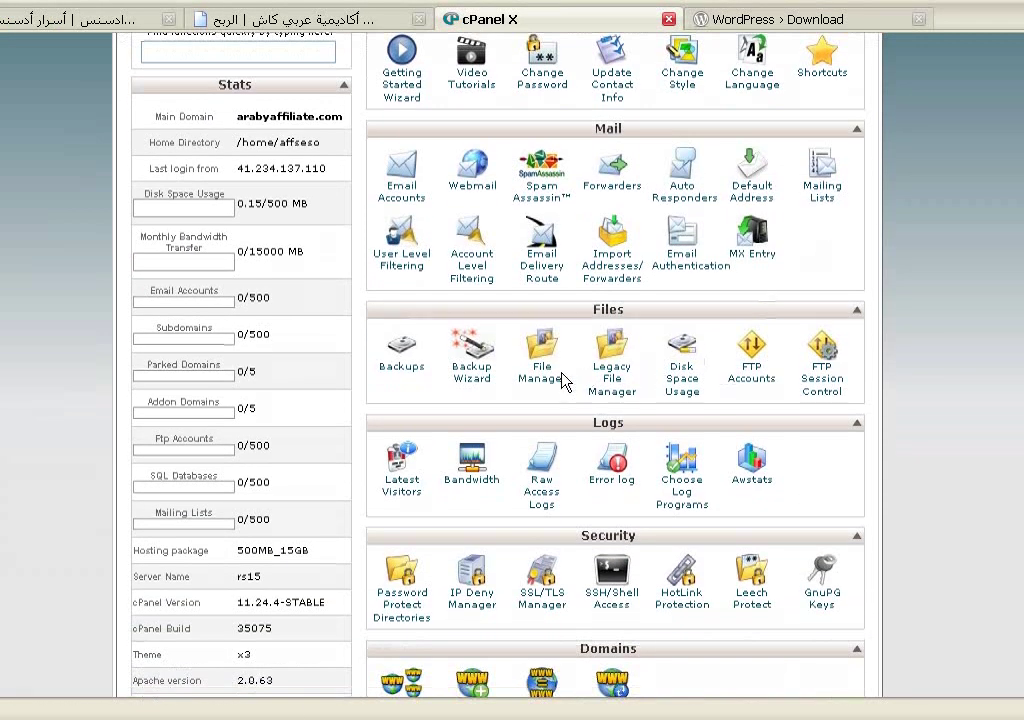
left_click(541, 382)
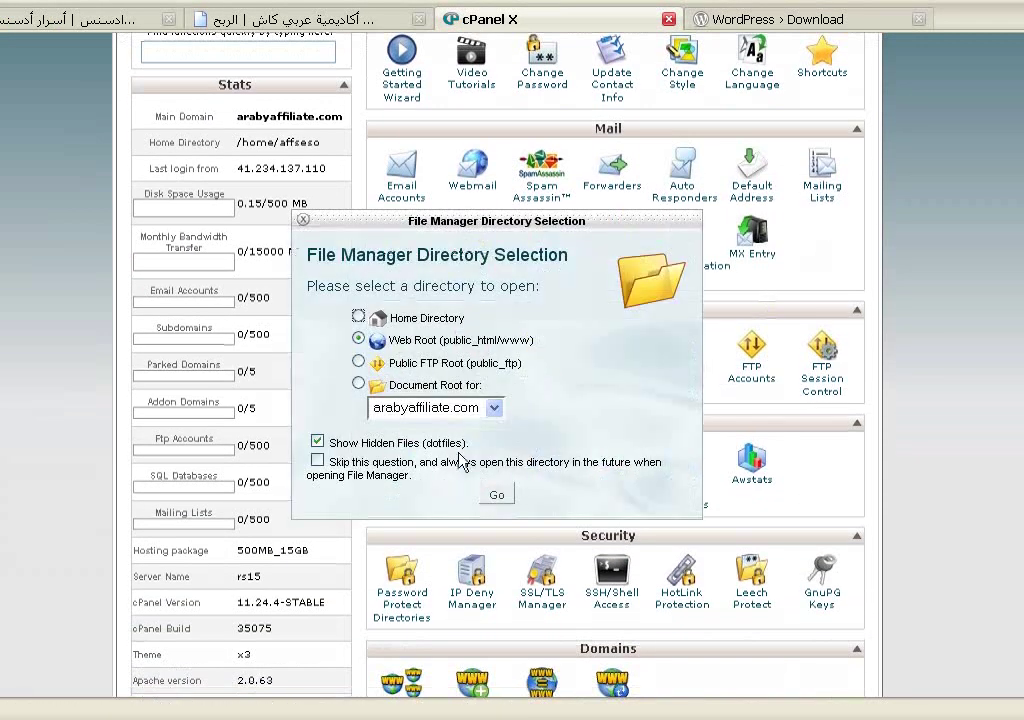
left_click(496, 495)
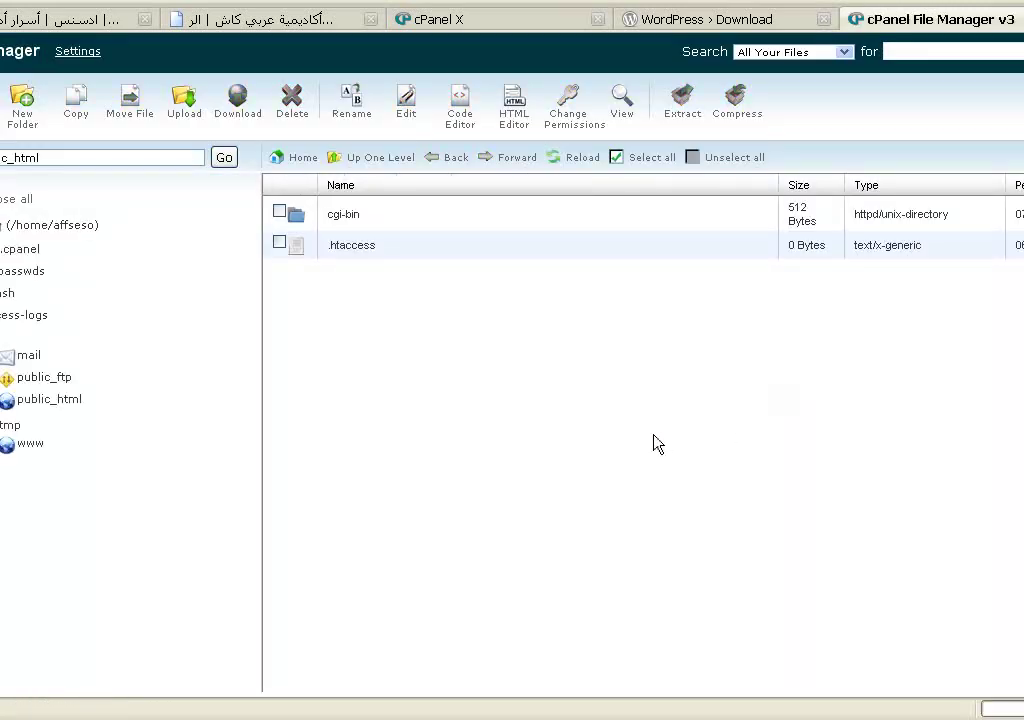
- Start uploading wordpress.zip into public_html, then return to the cPanel home page
left_click(185, 112)
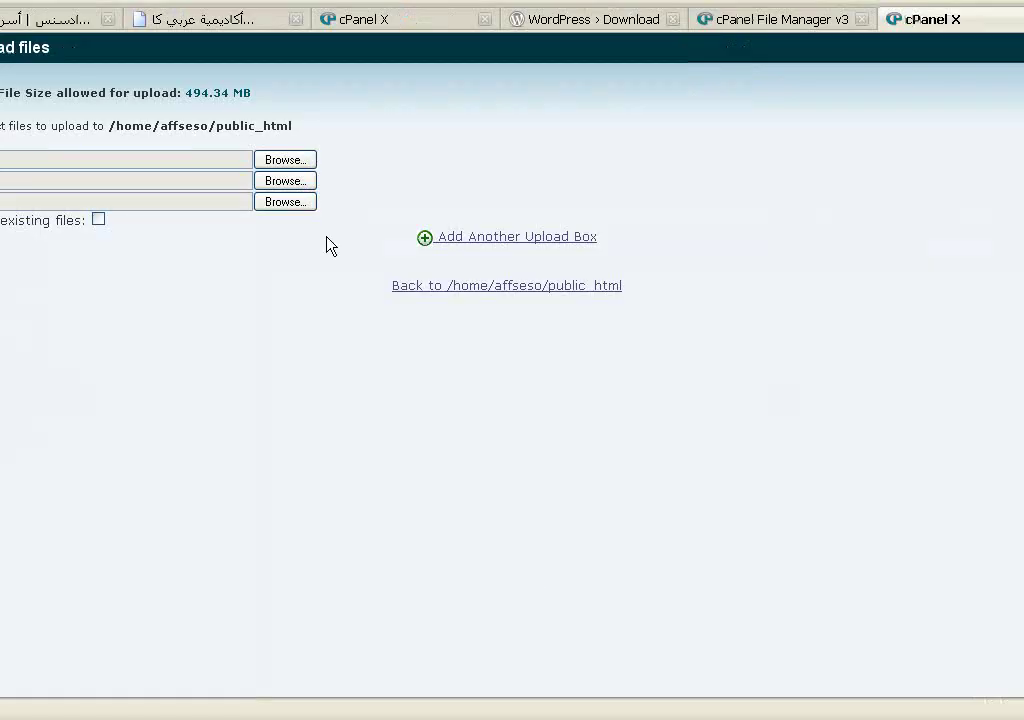
left_click(290, 160)
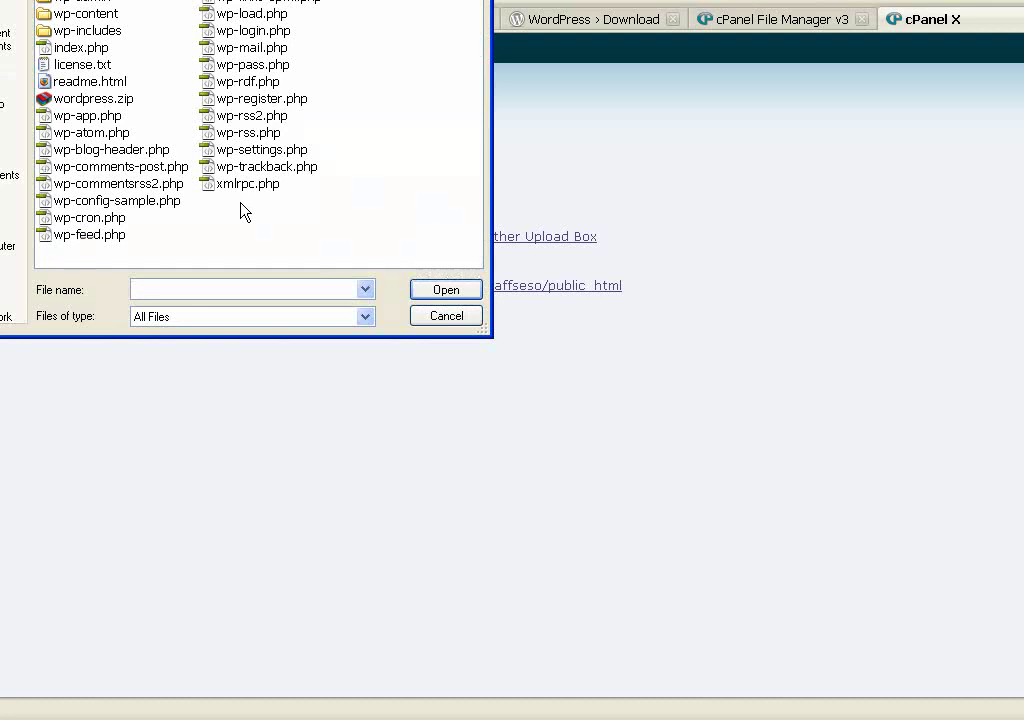
left_click(105, 98)
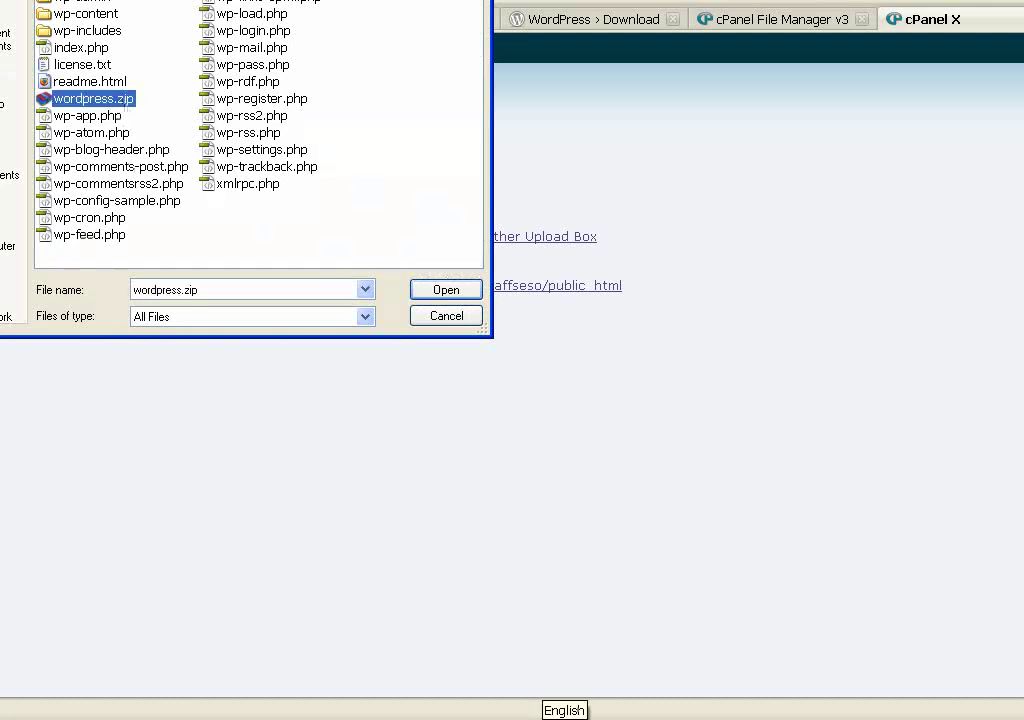
left_click(405, 719)
left_click(165, 147)
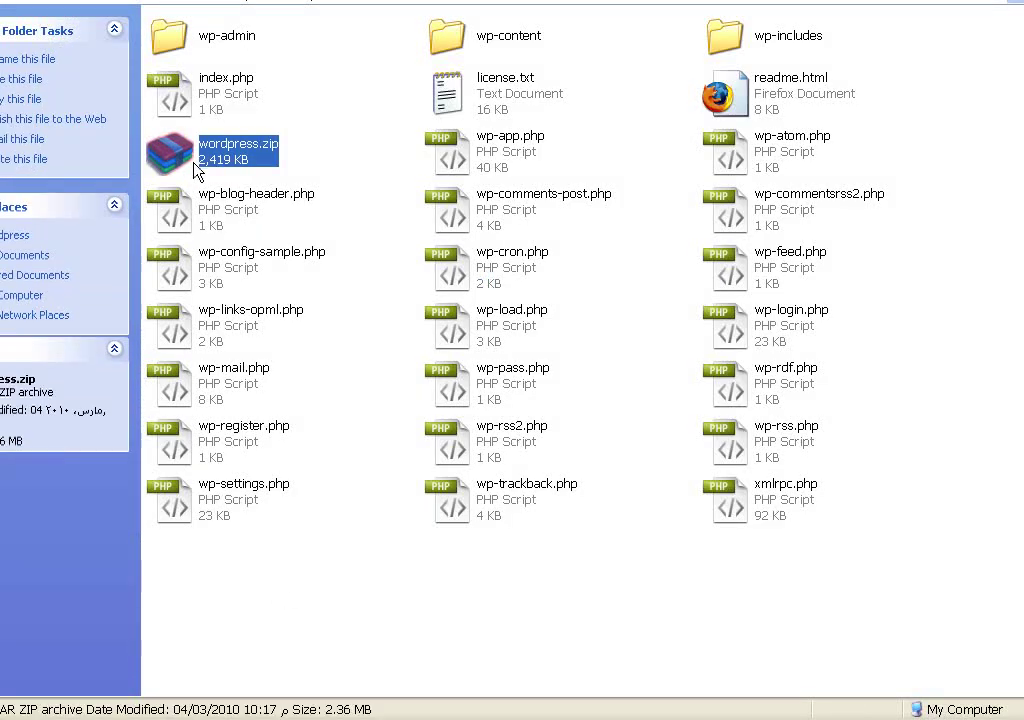
left_click(215, 715)
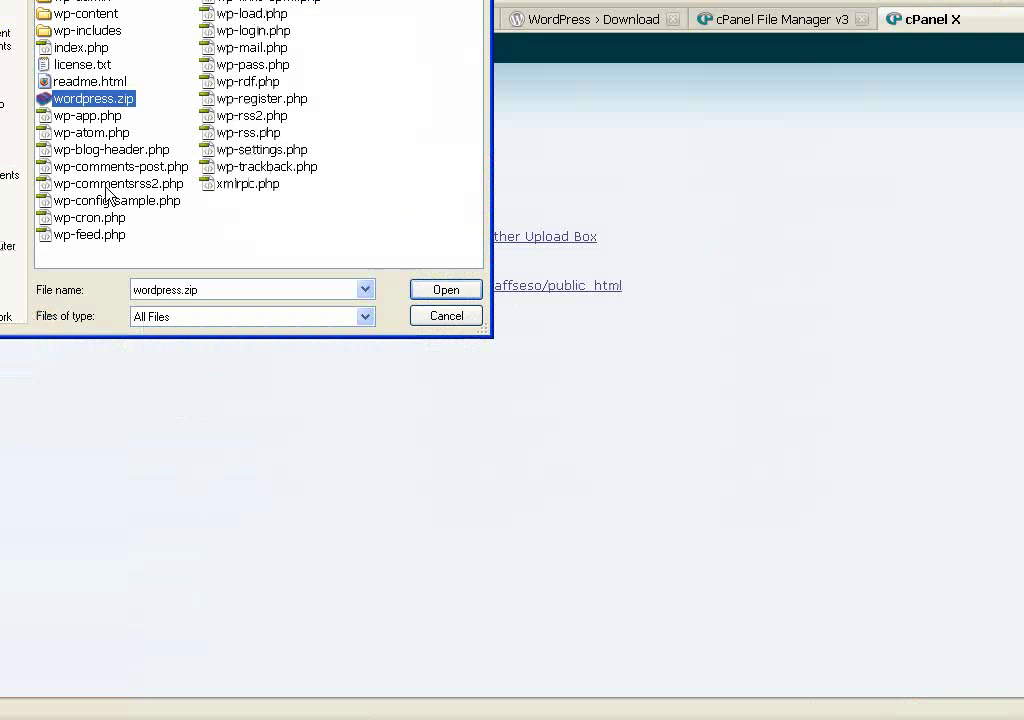
left_click(460, 293)
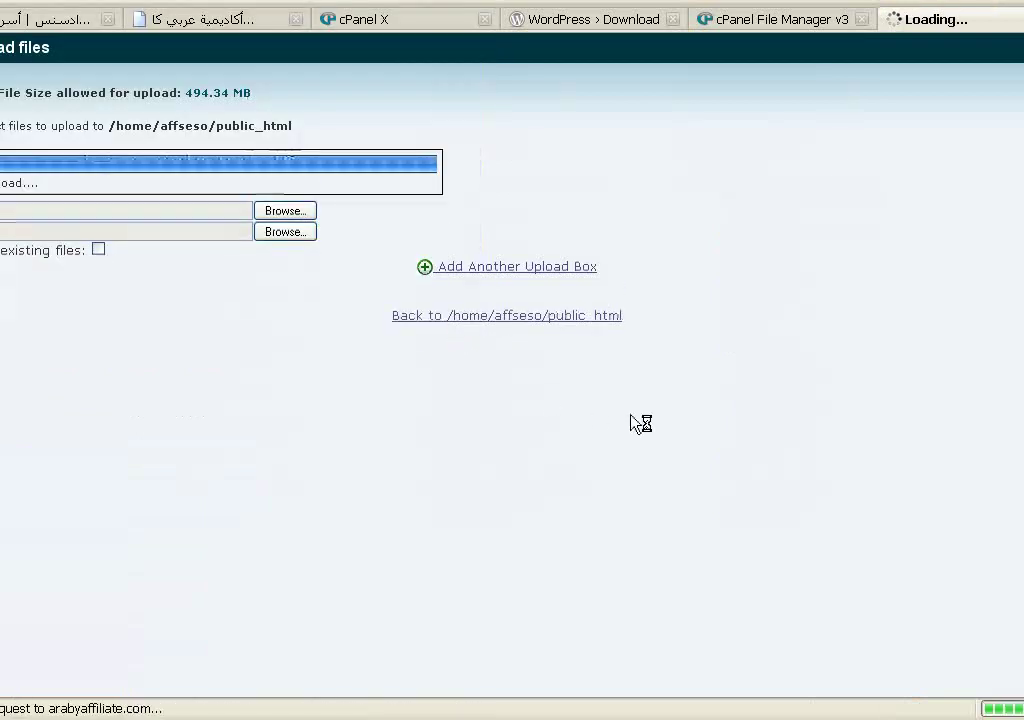
left_click(398, 22)
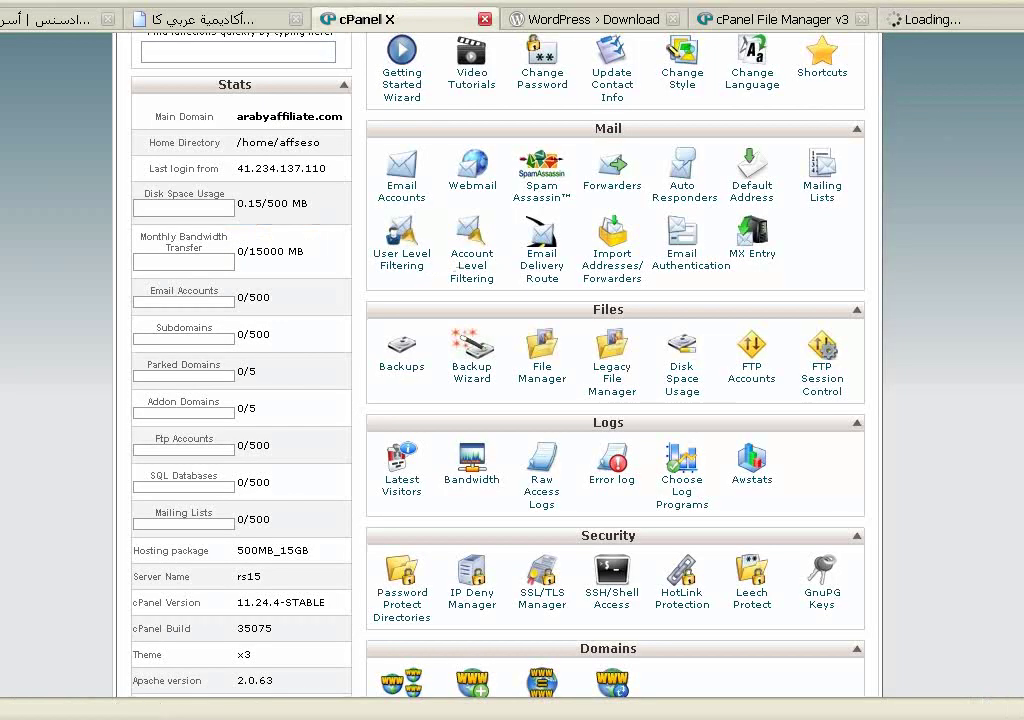
- Go to the Databases section of cPanel home and open MySQL Databases
scroll(775, 212, "down", 3)
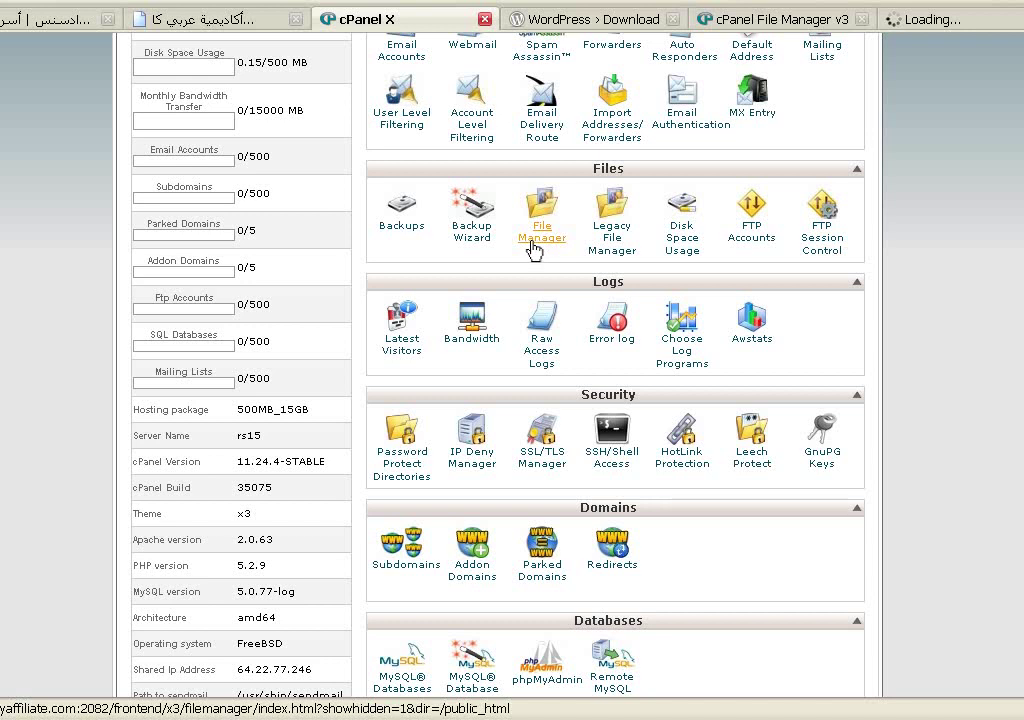
scroll(533, 250, "down", 4)
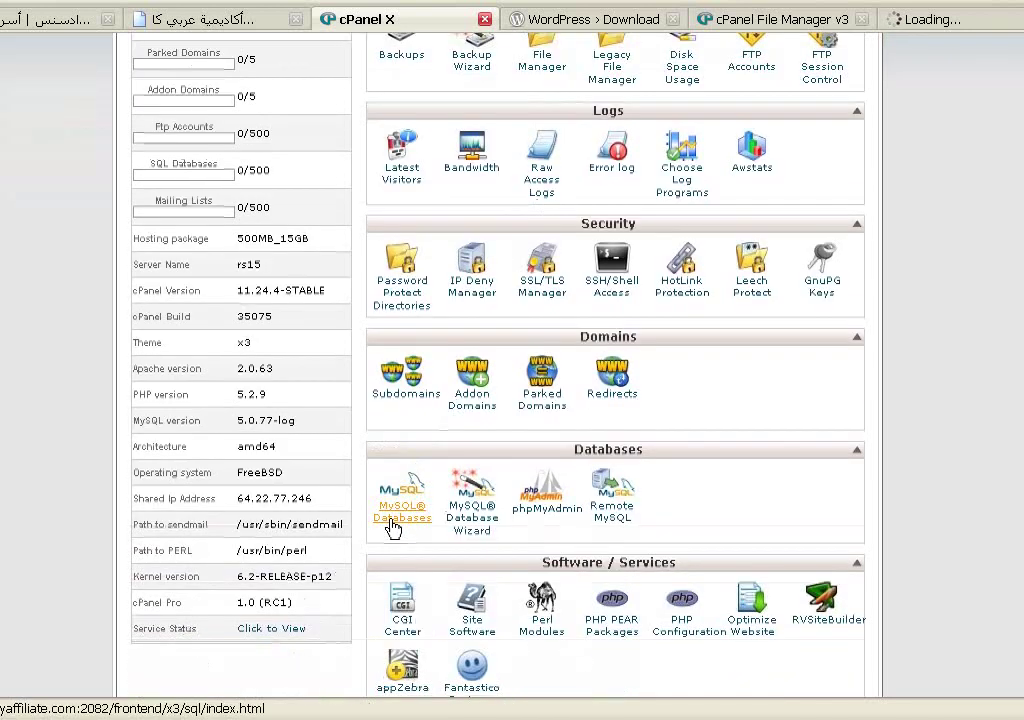
left_click(394, 528)
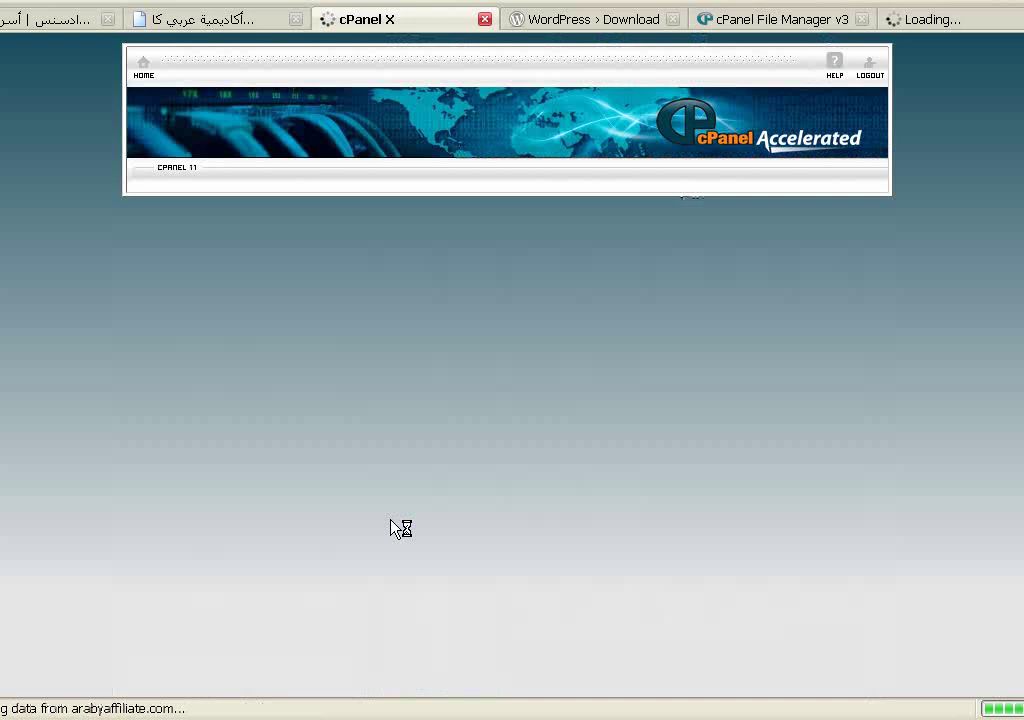
- Create a new text document named info.txt in the folder above wordpress
left_click(398, 719)
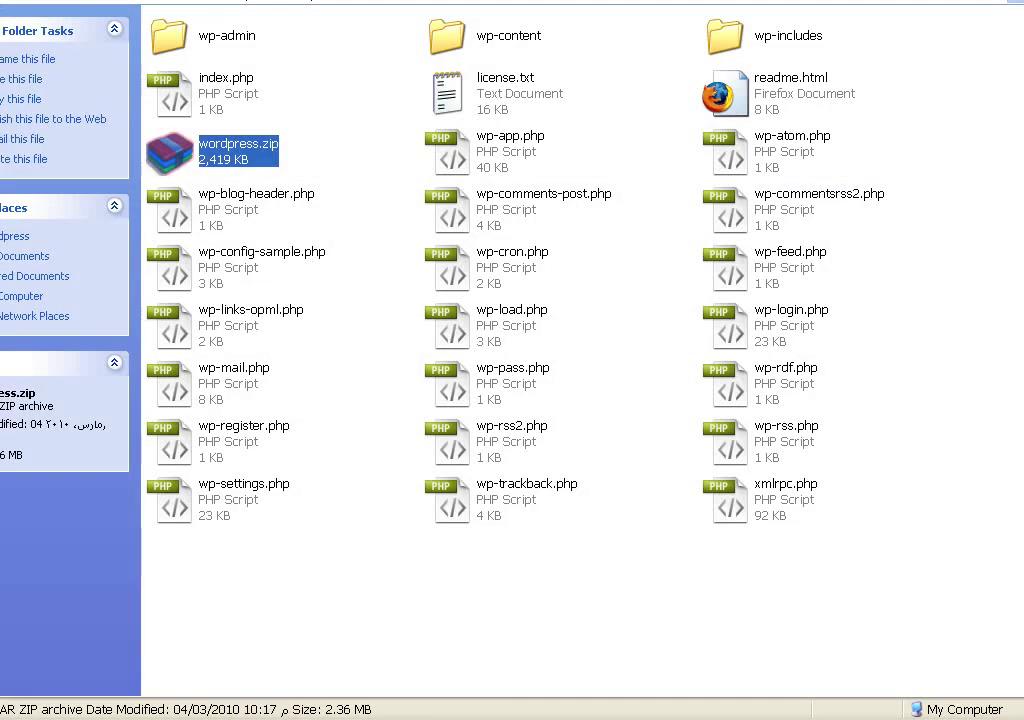
key("BackSpace")
right_click(338, 145)
mouse_move(463, 383)
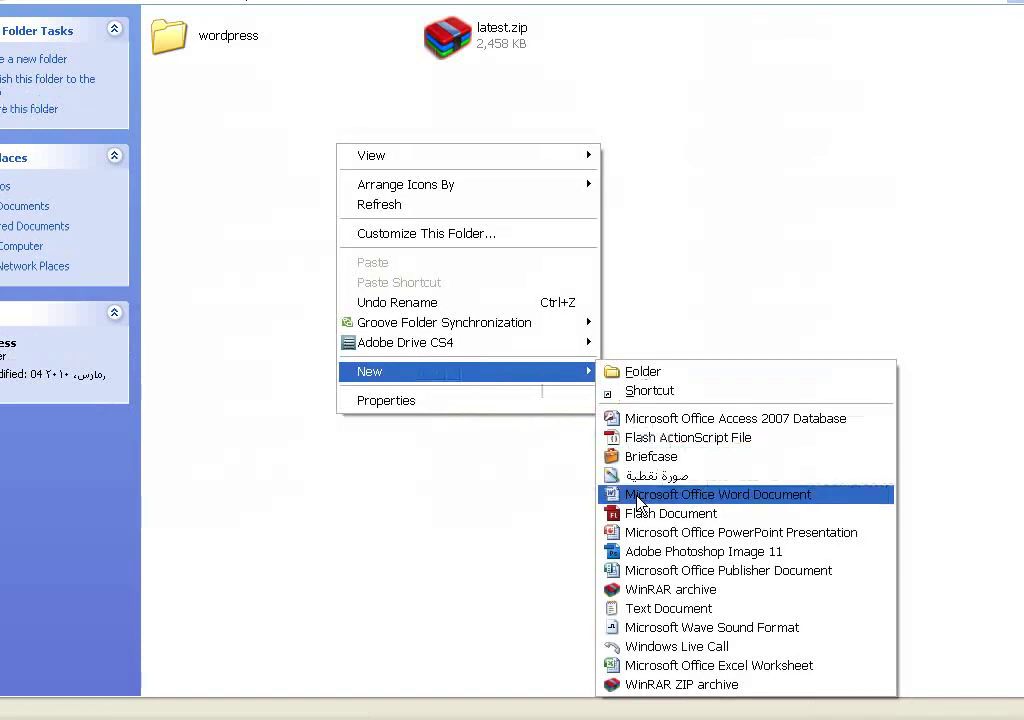
left_click(645, 608)
left_click_drag(871, 37, 756, 37)
type("info.txt")
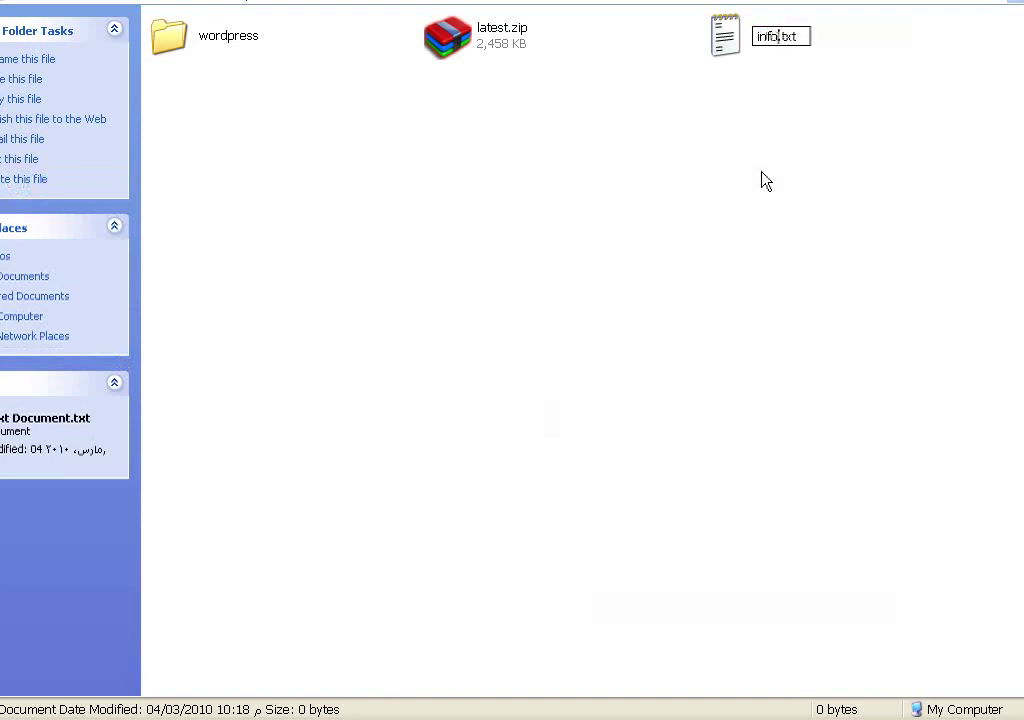
key("Return")
key("Return")
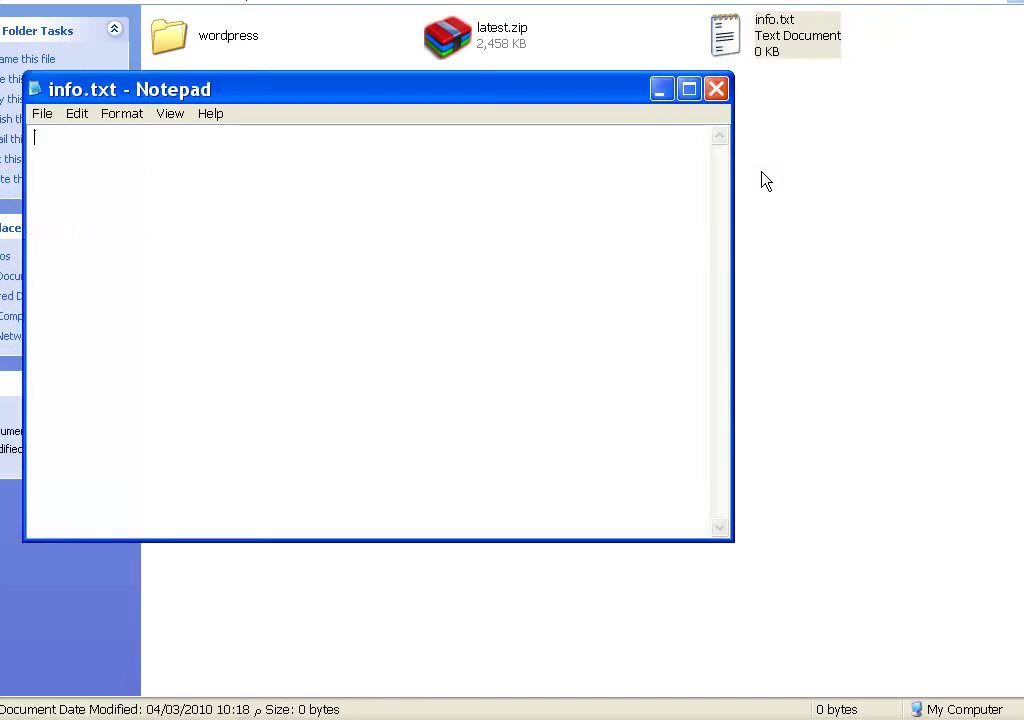
- Reposition the empty info.txt Notepad window and return to MySQL Databases in Firefox
left_click_drag(549, 98, 680, 121)
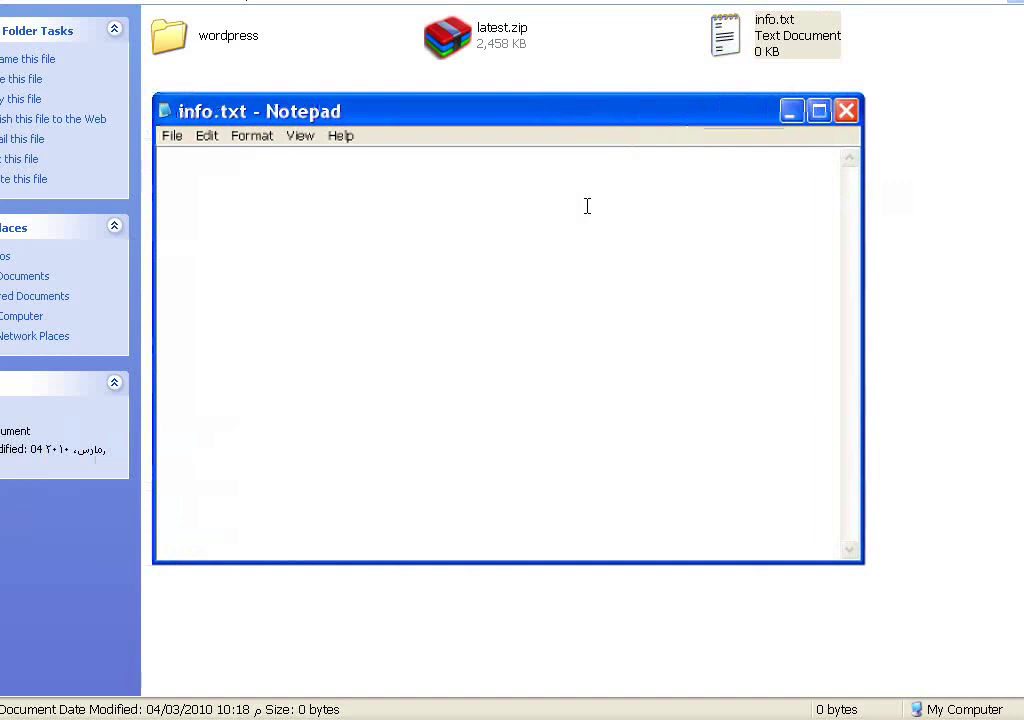
key("Return")
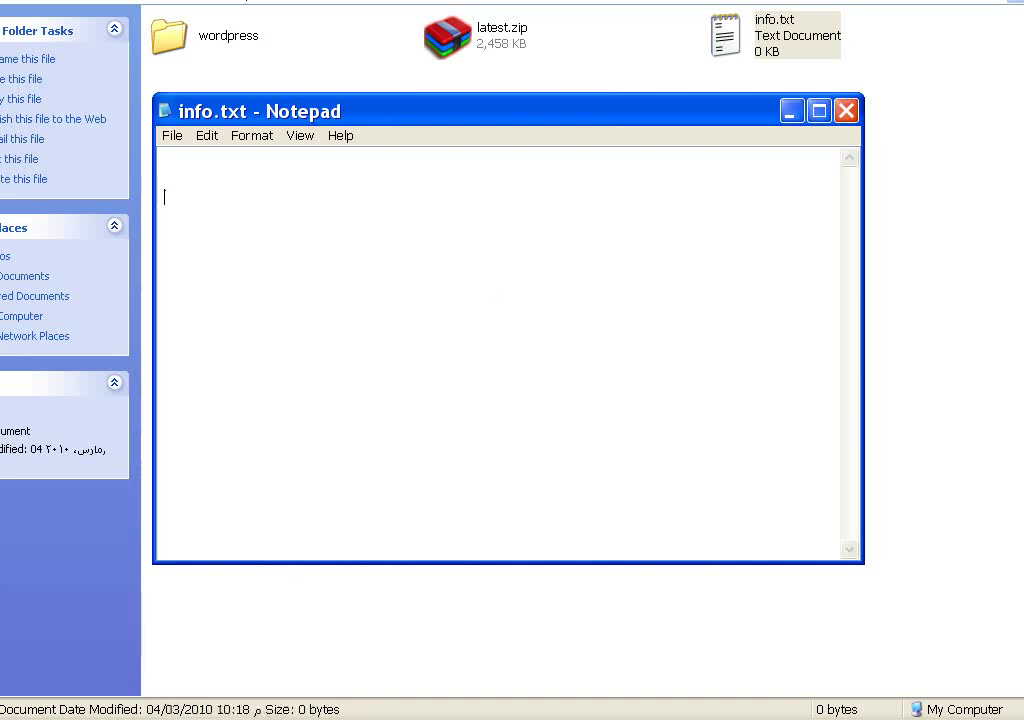
left_click(236, 714)
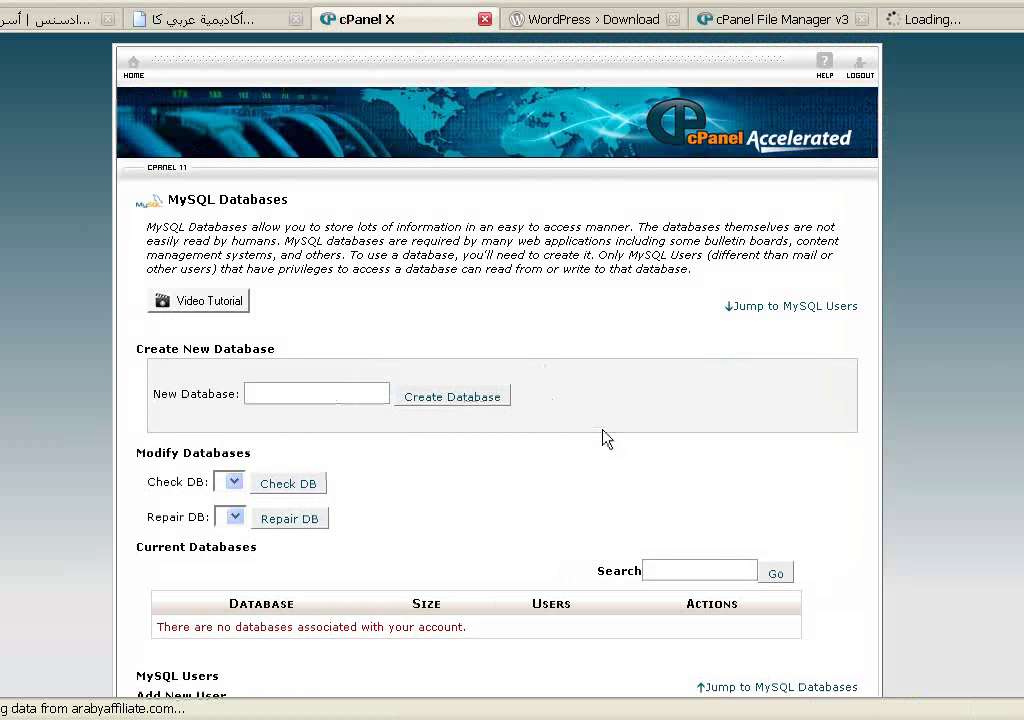
- Create the MySQL database 'blog' (affseso_blog) and return to the databases list
type("bl")
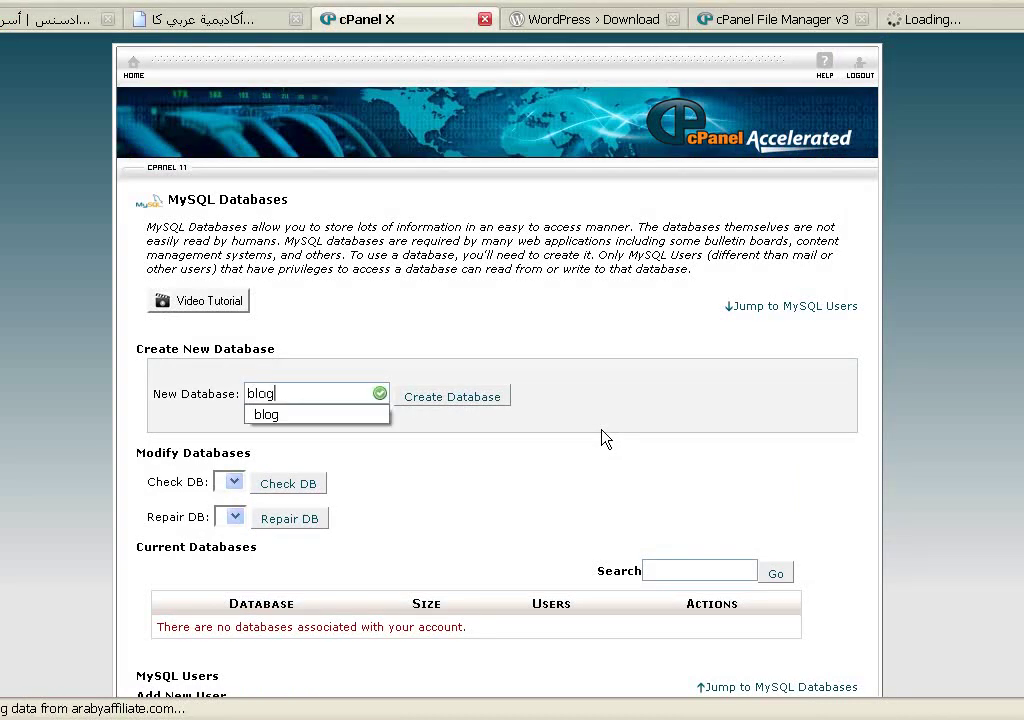
type("og")
left_click(470, 402)
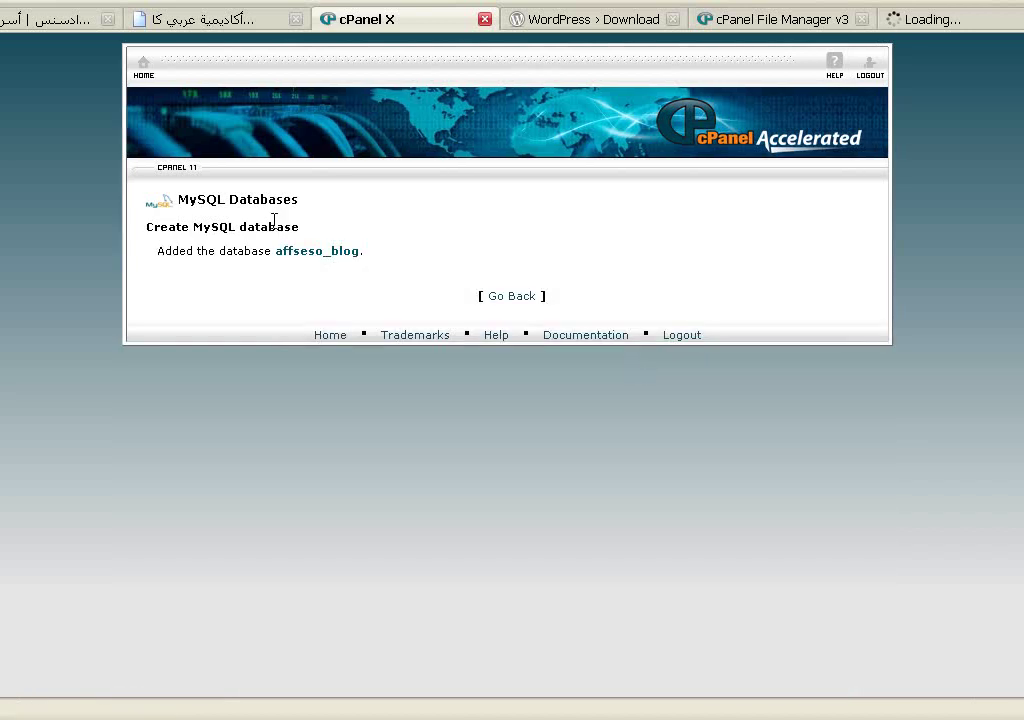
left_click(511, 296)
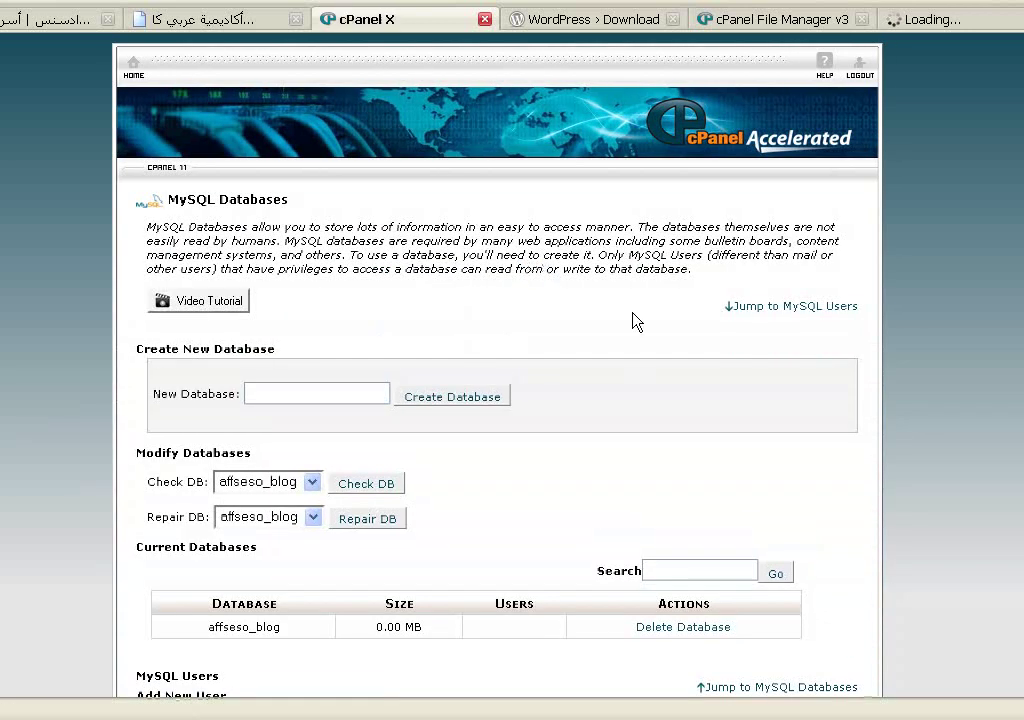
scroll(533, 268, "down", 1)
scroll(487, 293, "down", 5)
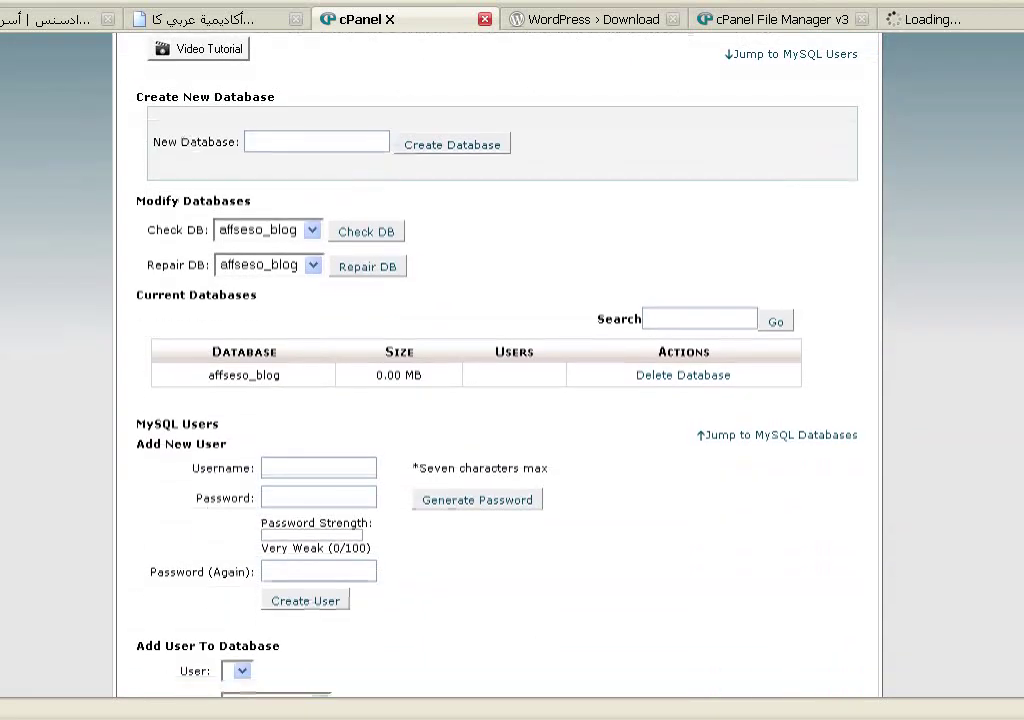
- Enter the new MySQL username 'aff'
left_click_drag(147, 366, 233, 370)
left_click(267, 372)
left_click(315, 388)
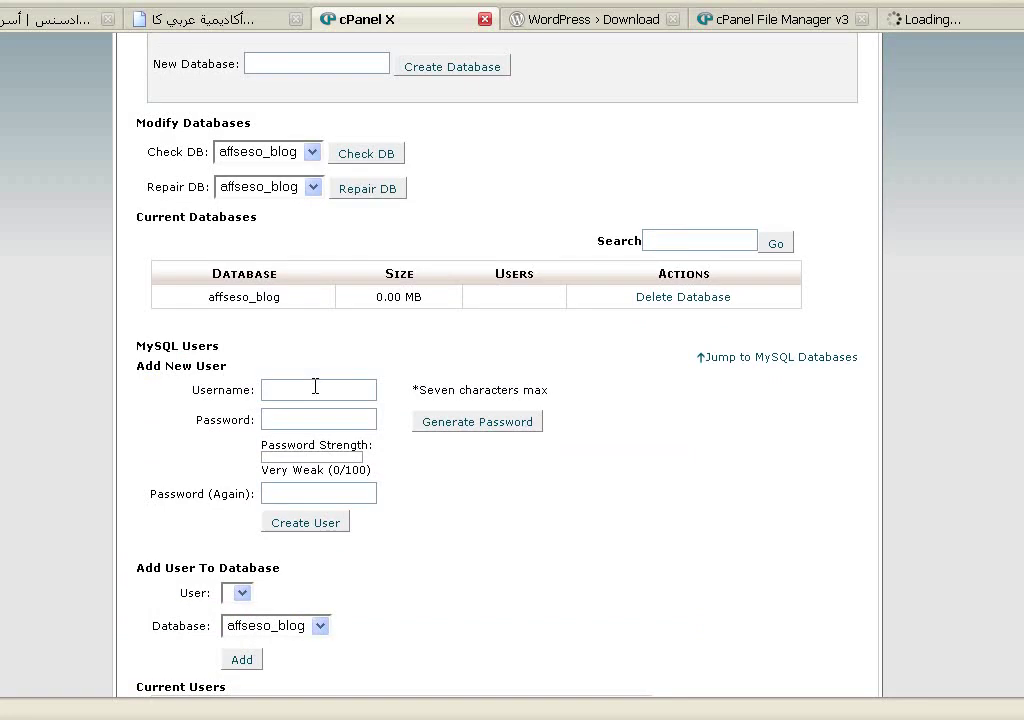
type("affilia")
- Generate a very strong password, copy it, and apply it to the new user
left_click(446, 428)
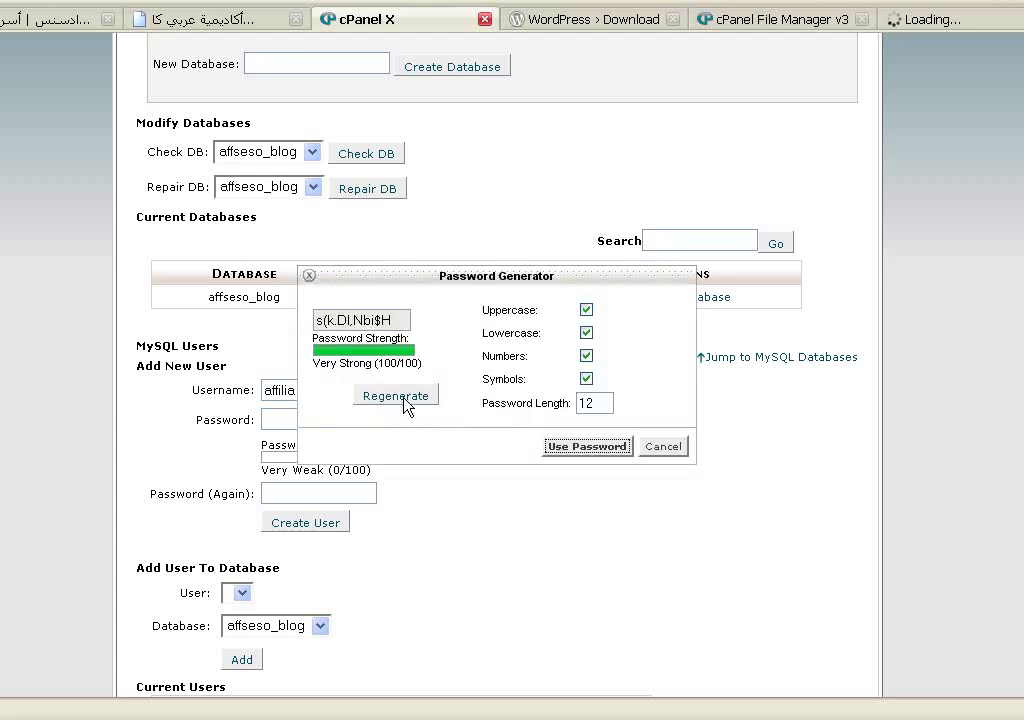
left_click(343, 318)
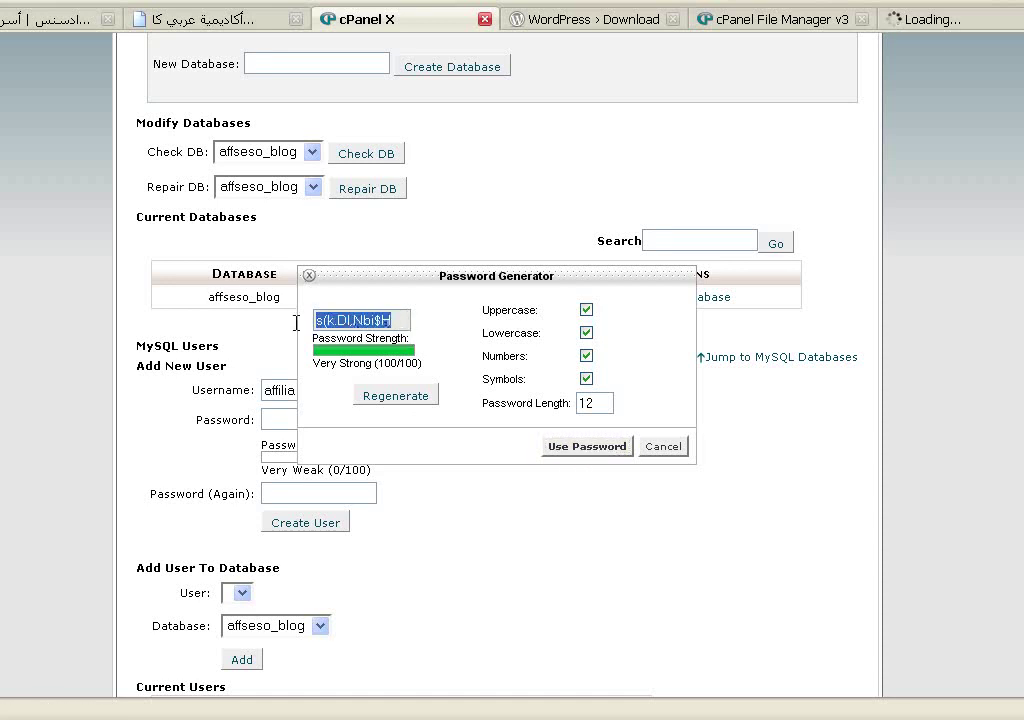
right_click(302, 322)
left_click(343, 384)
left_click(586, 446)
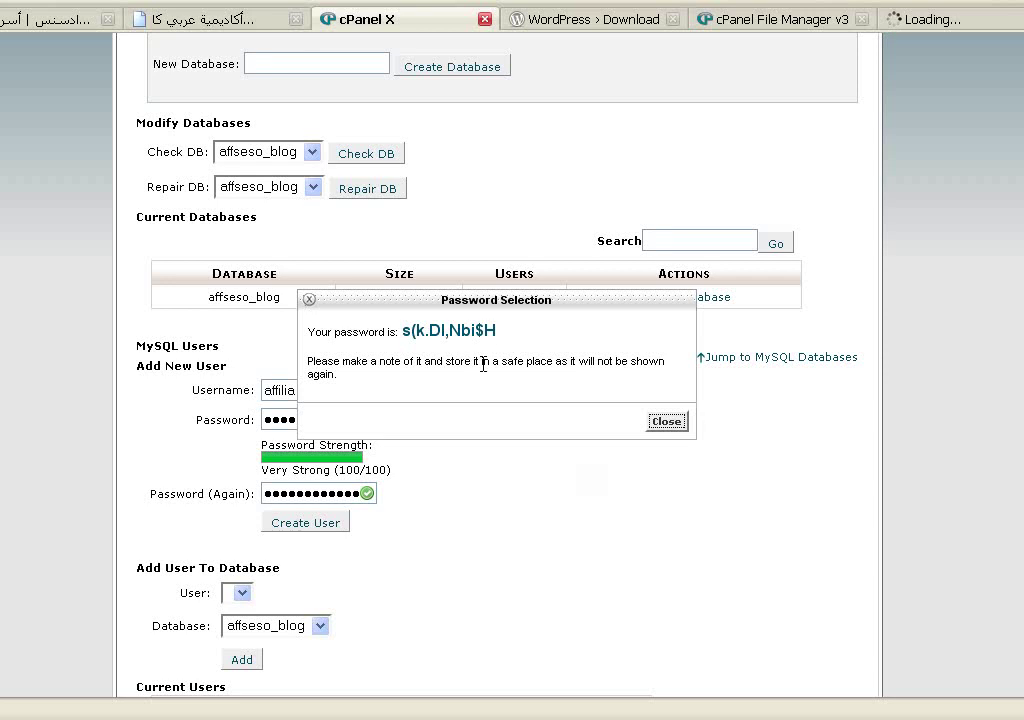
left_click(670, 422)
- Create the MySQL user affilia, letting the browser remember the password
left_click(306, 524)
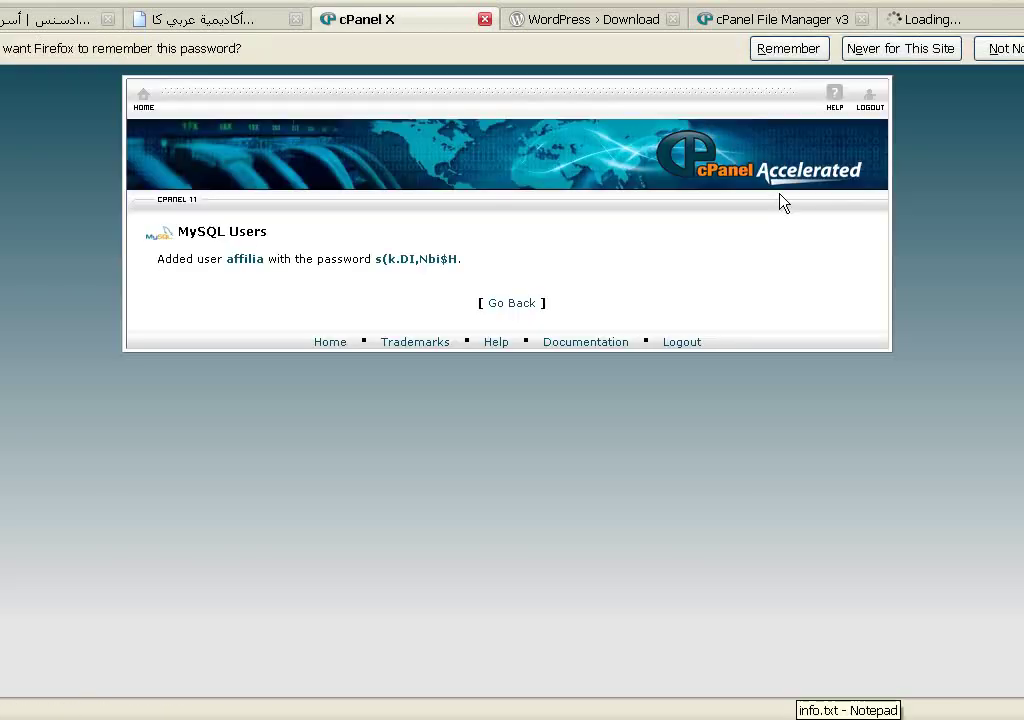
left_click(788, 50)
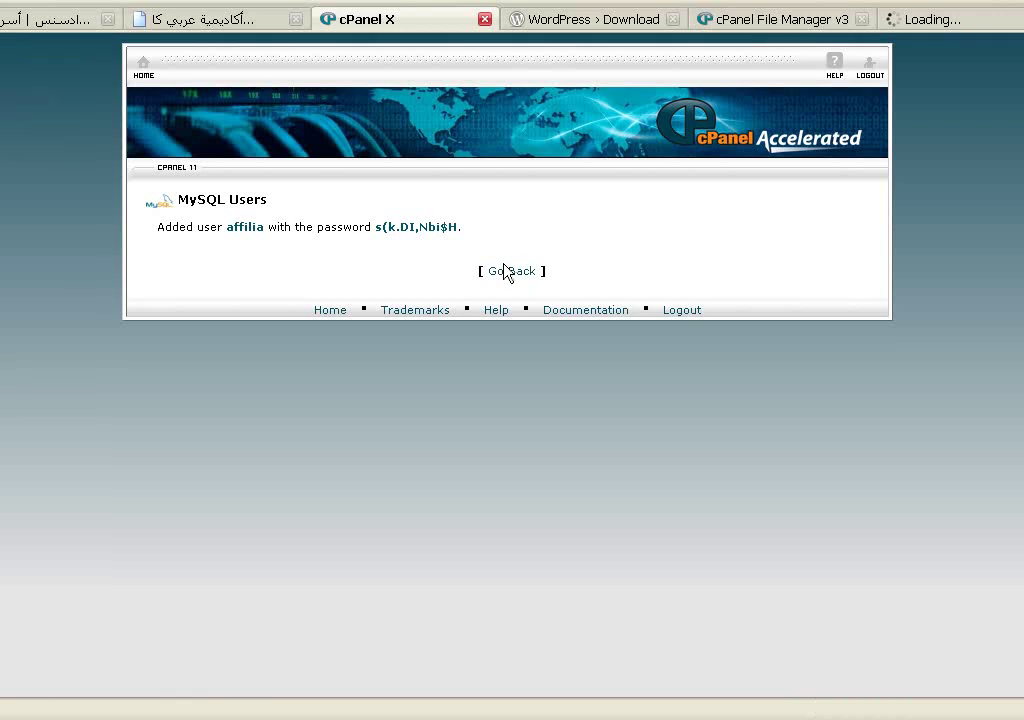
left_click(508, 271)
- Paste the copied database password into info.txt in Notepad
left_click(829, 702)
right_click(352, 264)
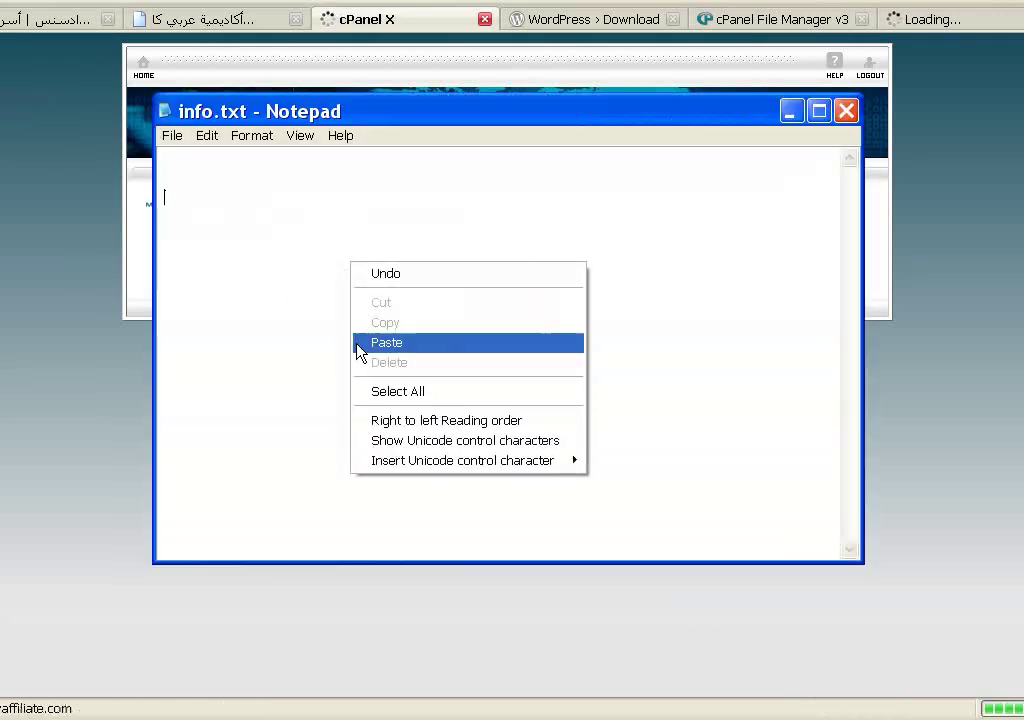
left_click(386, 343)
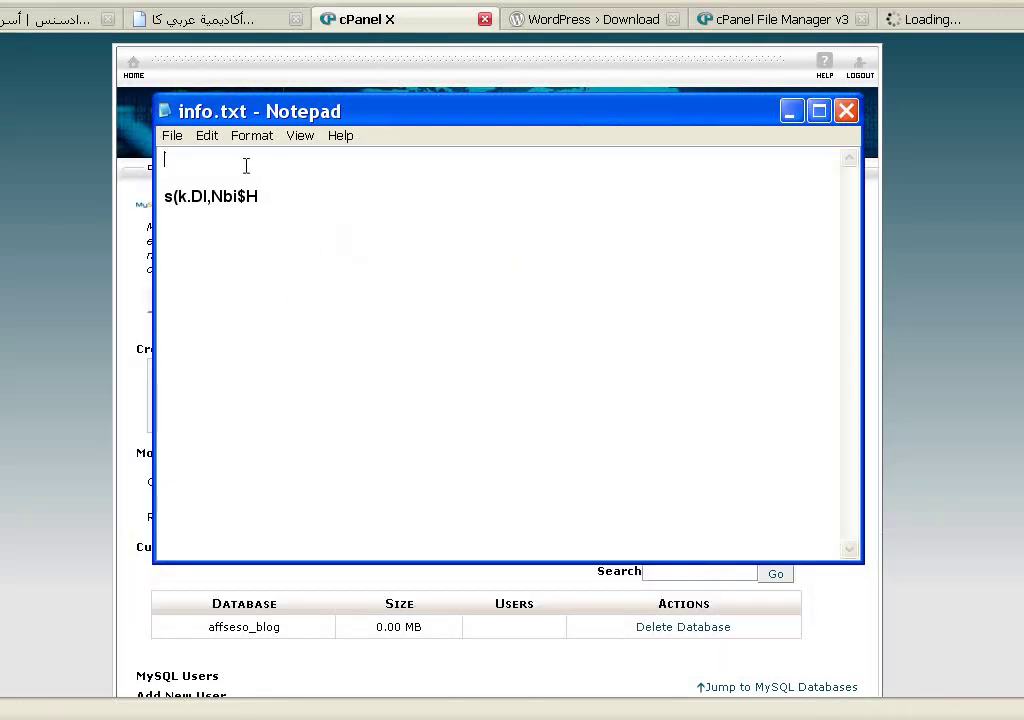
left_click(950, 390)
- Add user affseso_affilia to database affseso_blog
scroll(507, 397, "down", 8)
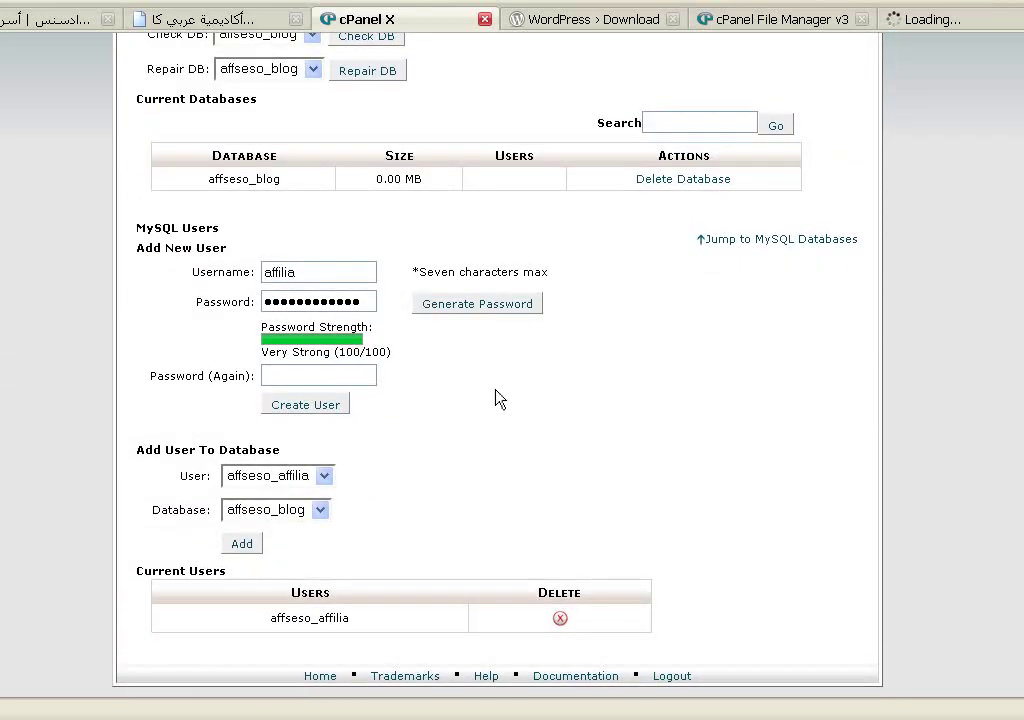
left_click_drag(141, 458, 258, 453)
left_click(292, 455)
left_click(295, 485)
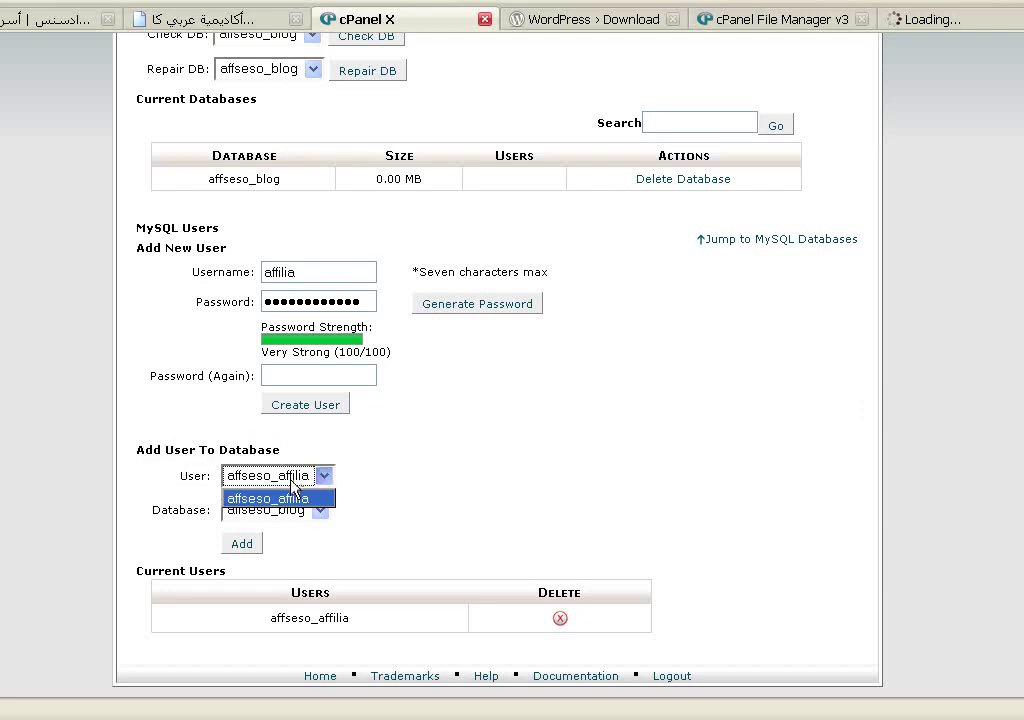
left_click(283, 497)
left_click(305, 512)
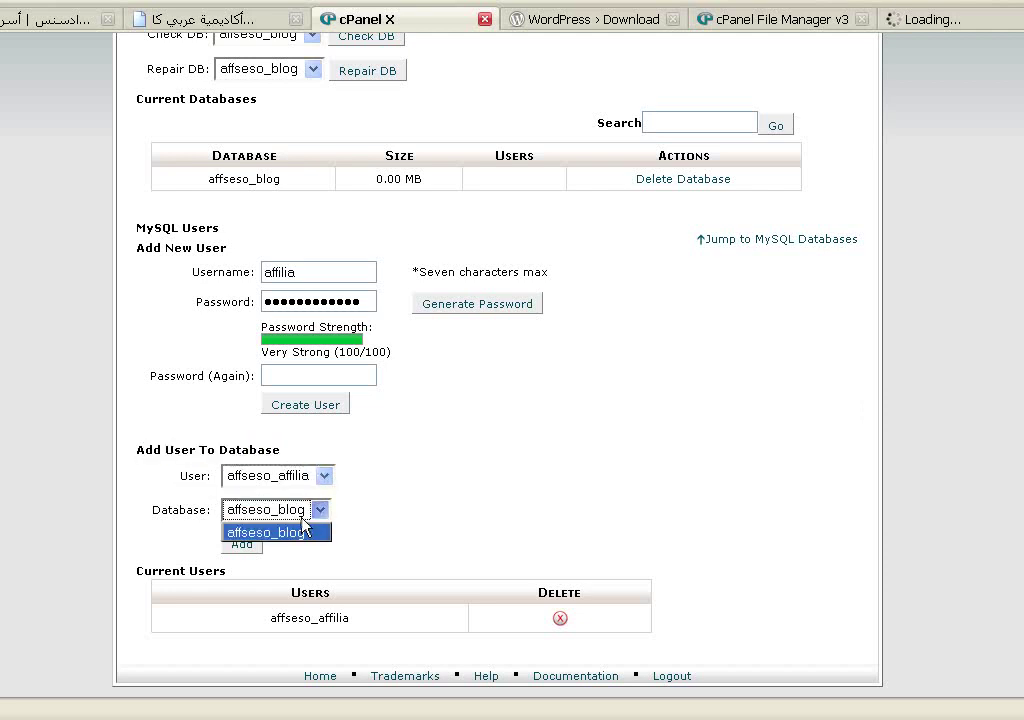
left_click(290, 531)
left_click(932, 660)
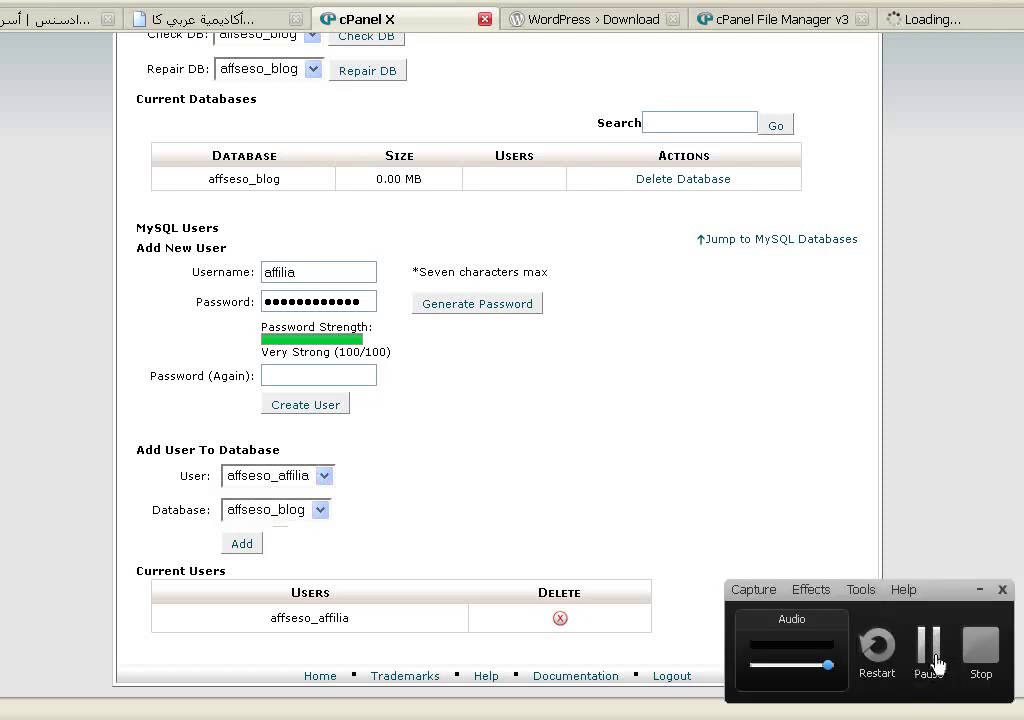
left_click(246, 546)
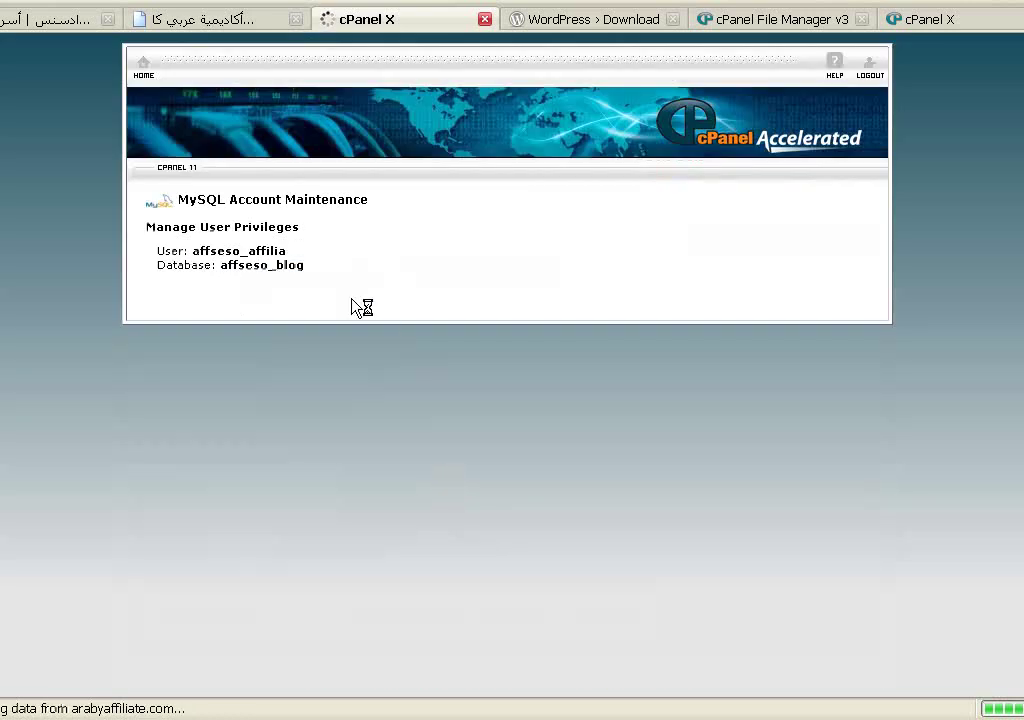
- Copy the new user and database name lines from cPanel into the info.txt notes
left_click_drag(162, 251, 246, 251)
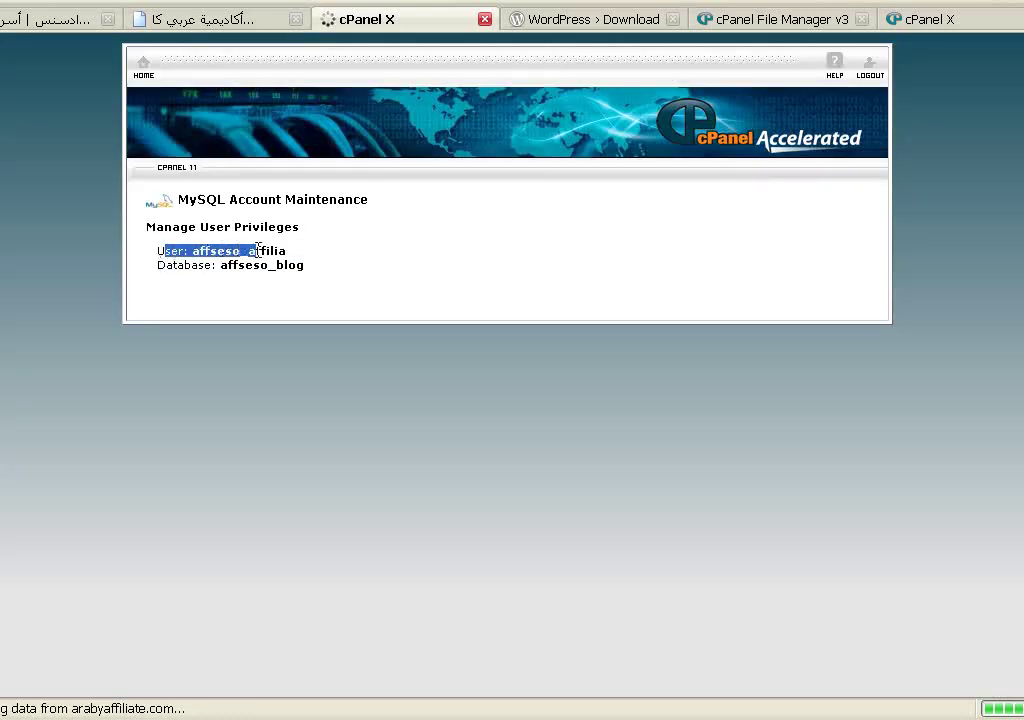
left_click_drag(177, 265, 157, 250)
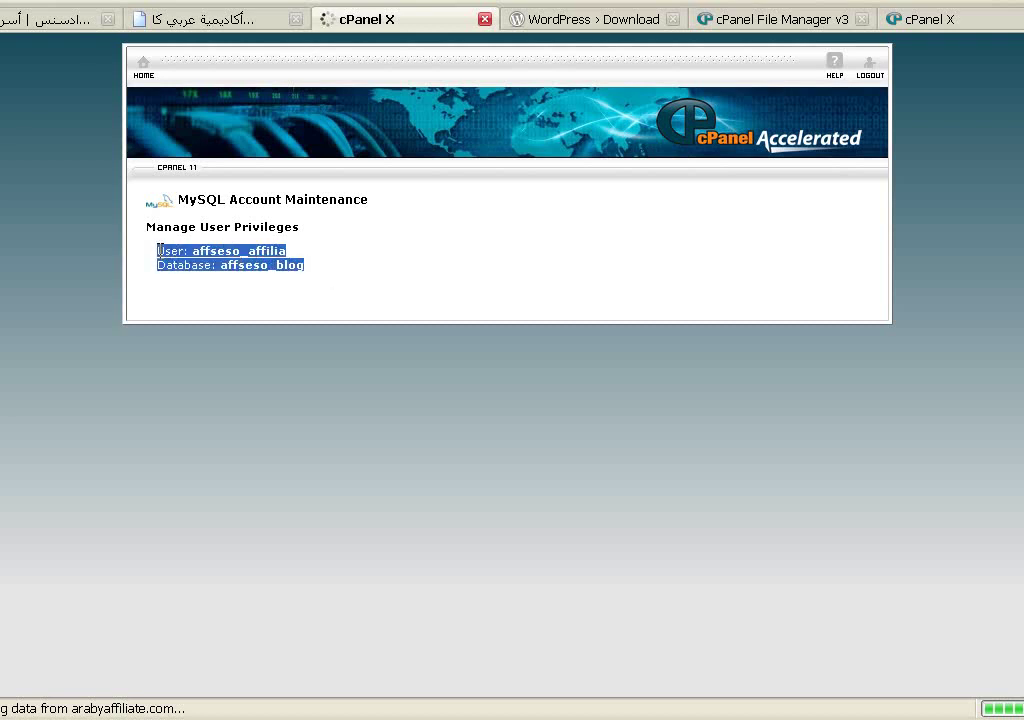
right_click(185, 254)
left_click(205, 262)
key("alt+Tab")
right_click(201, 163)
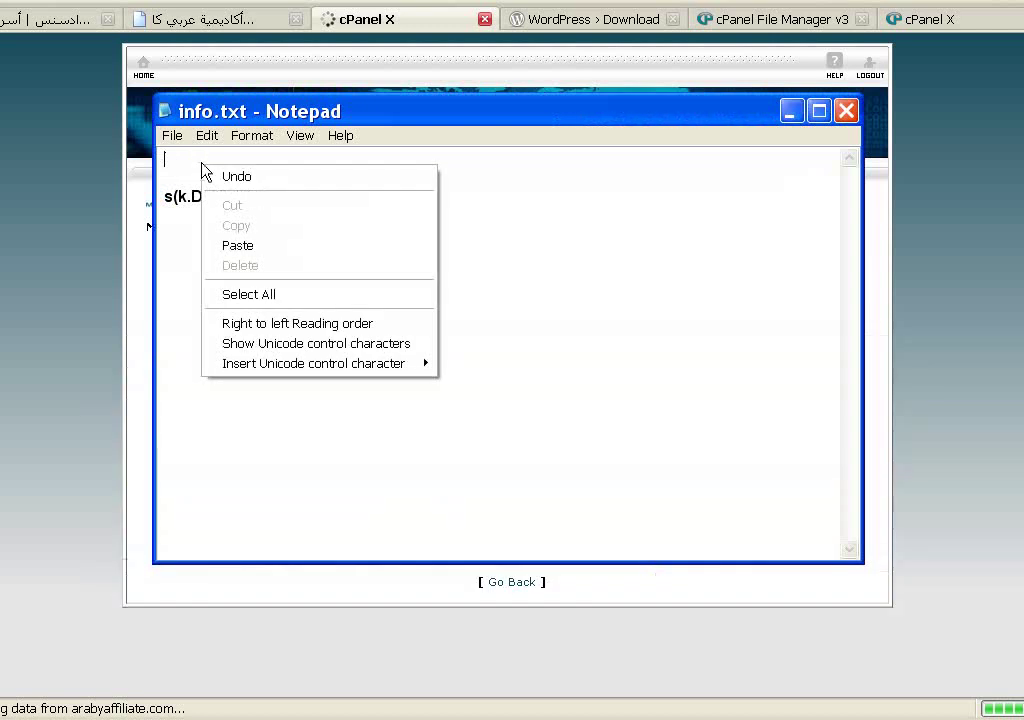
left_click(240, 246)
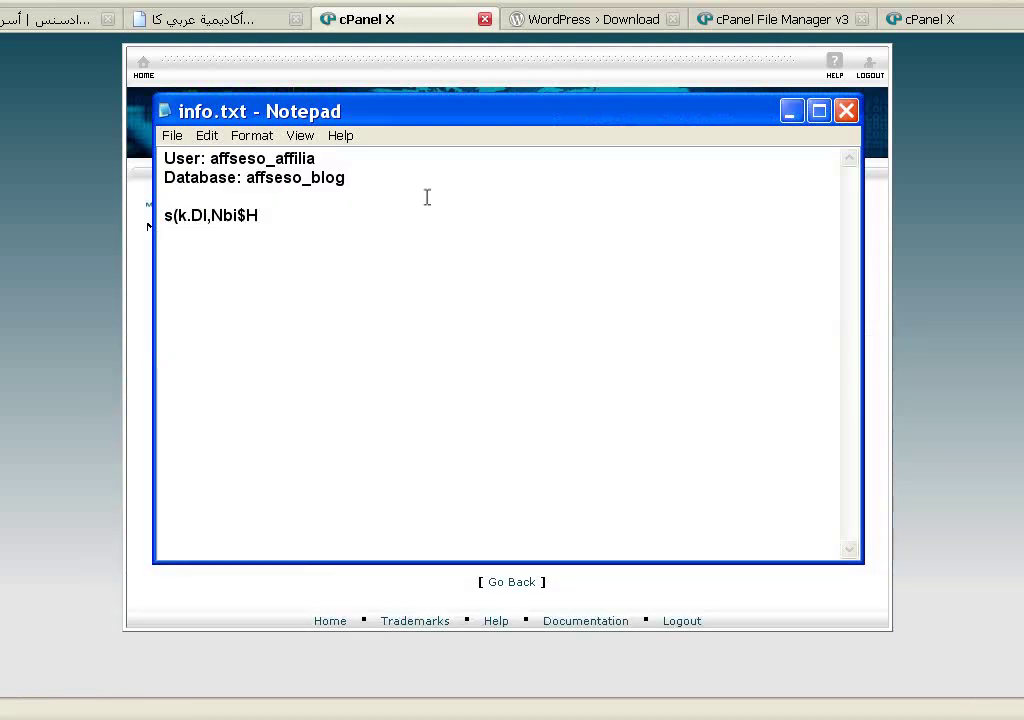
- Save info.txt and return to the cPanel privileges page
left_click(175, 137)
left_click(197, 199)
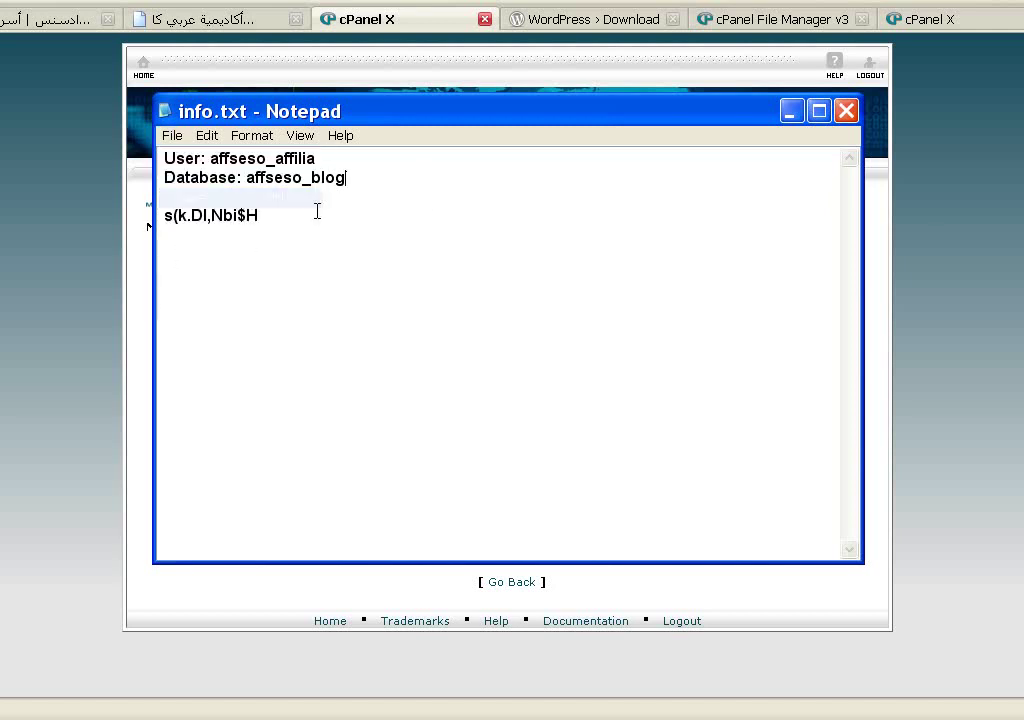
key("alt+Tab")
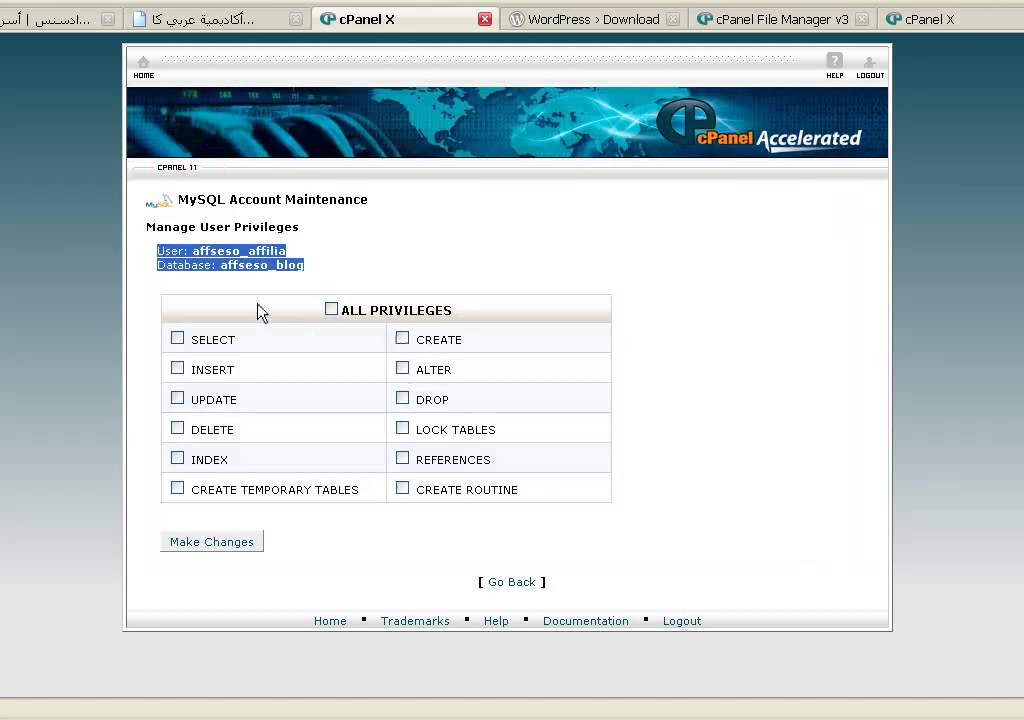
- Grant affseso_affilia ALL PRIVILEGES on affseso_blog and apply the changes
left_click(318, 280)
left_click(331, 310)
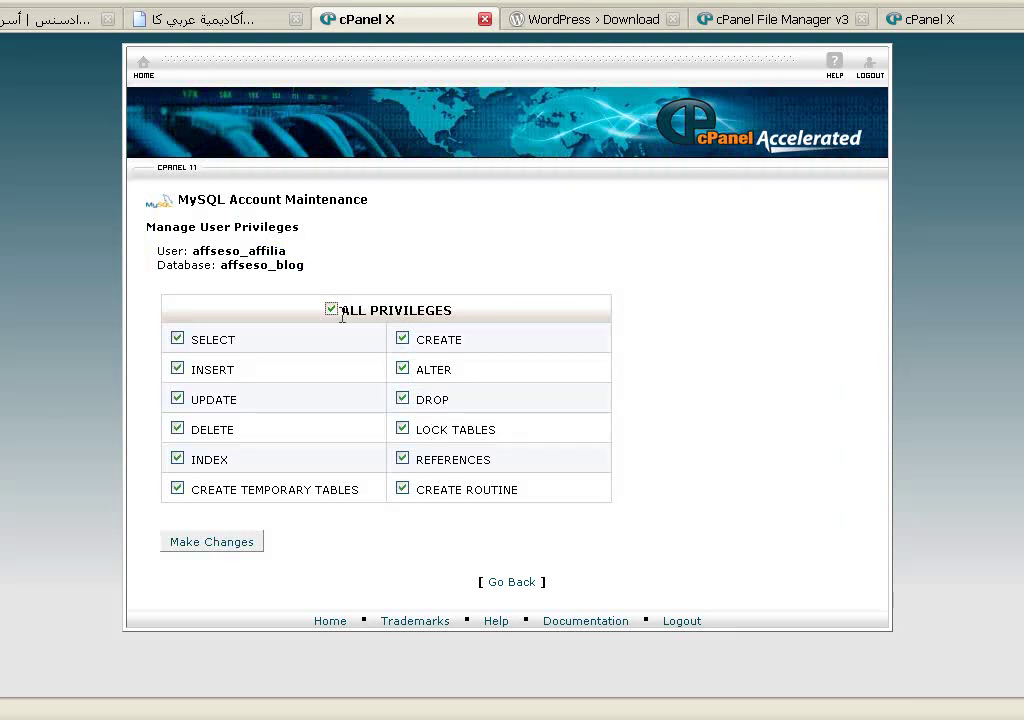
left_click_drag(369, 310, 507, 318)
left_click(507, 318)
left_click(197, 543)
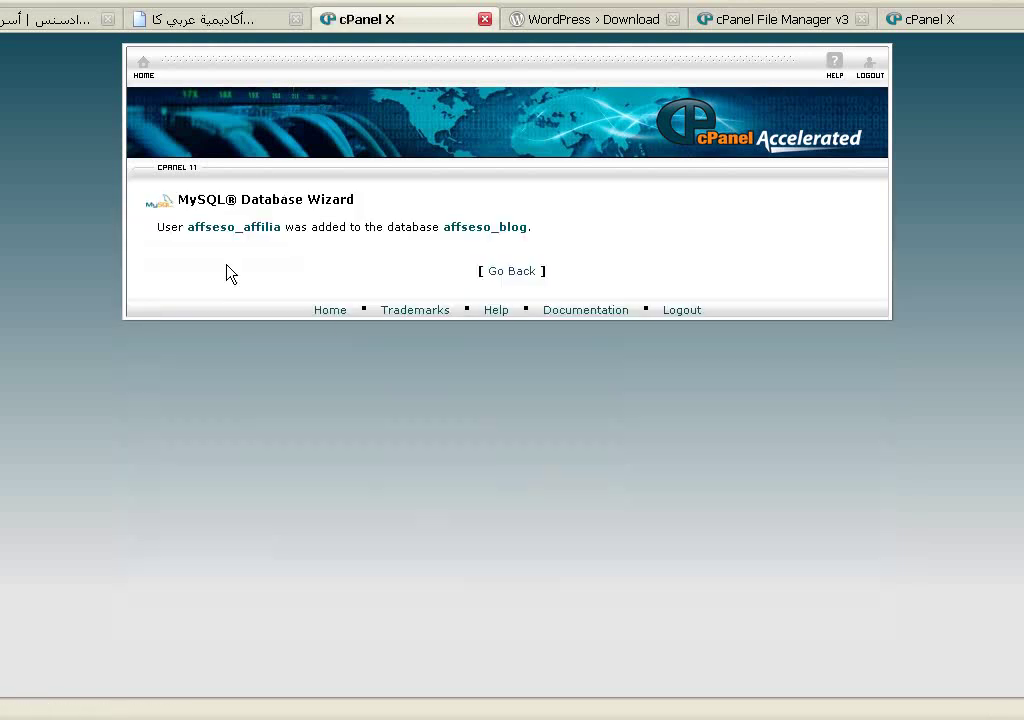
- Go back to MySQL Databases and switch to the completed wordpress.zip upload tab
left_click(511, 272)
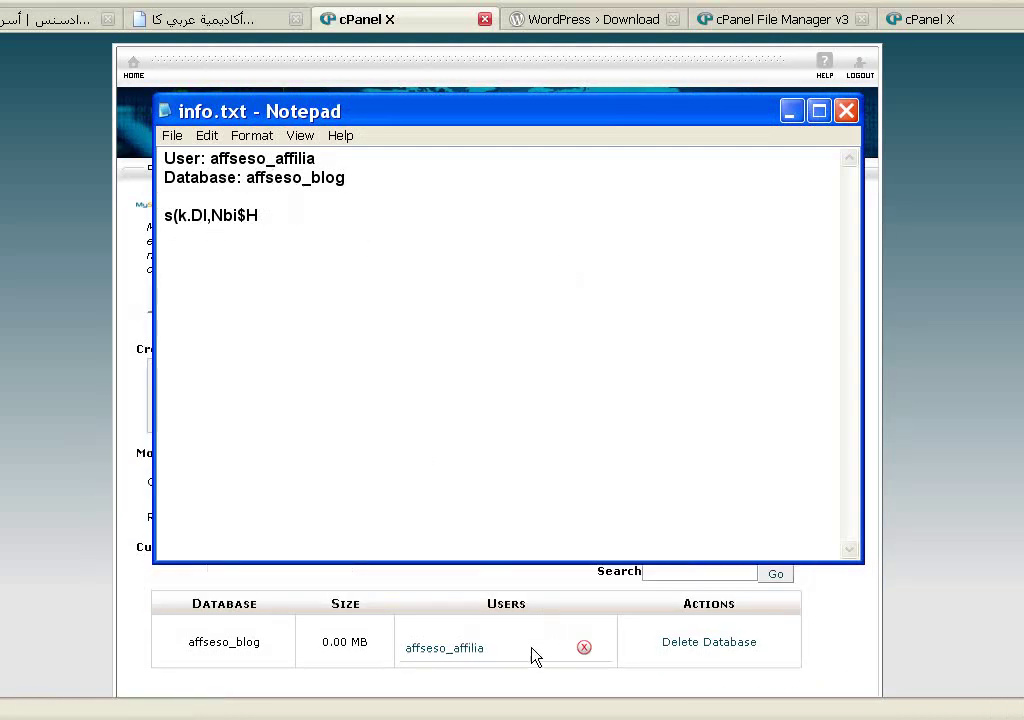
key("alt+Tab")
left_click(922, 19)
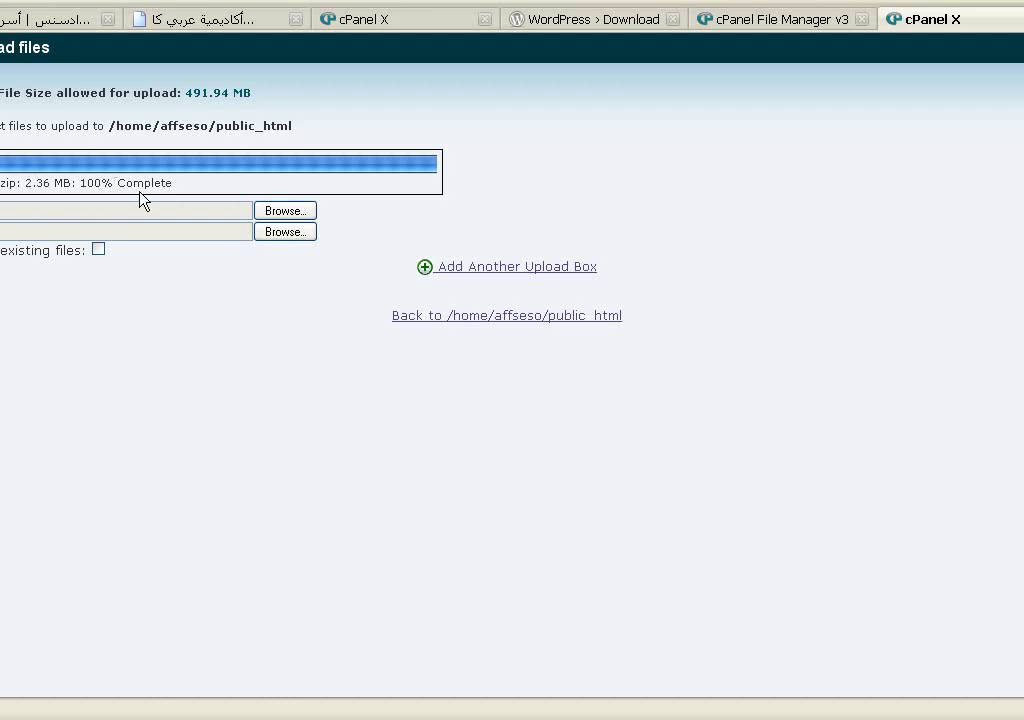
- Close the upload tab, refresh public_html, extract wordpress.zip there and close the results
key("ctrl+w")
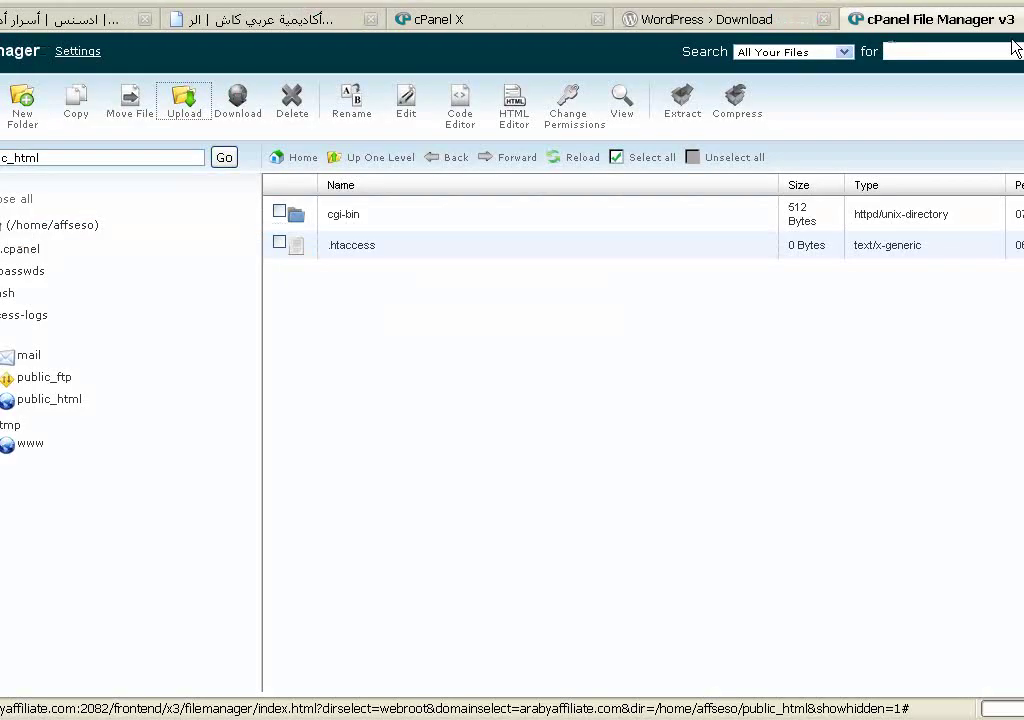
left_click(224, 158)
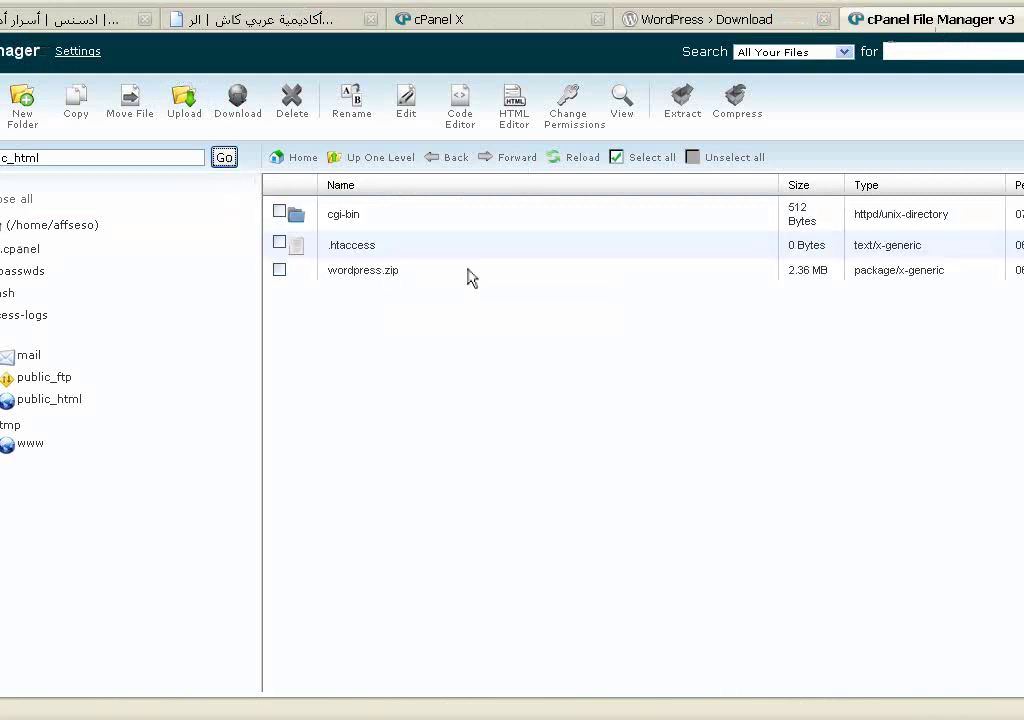
right_click(471, 275)
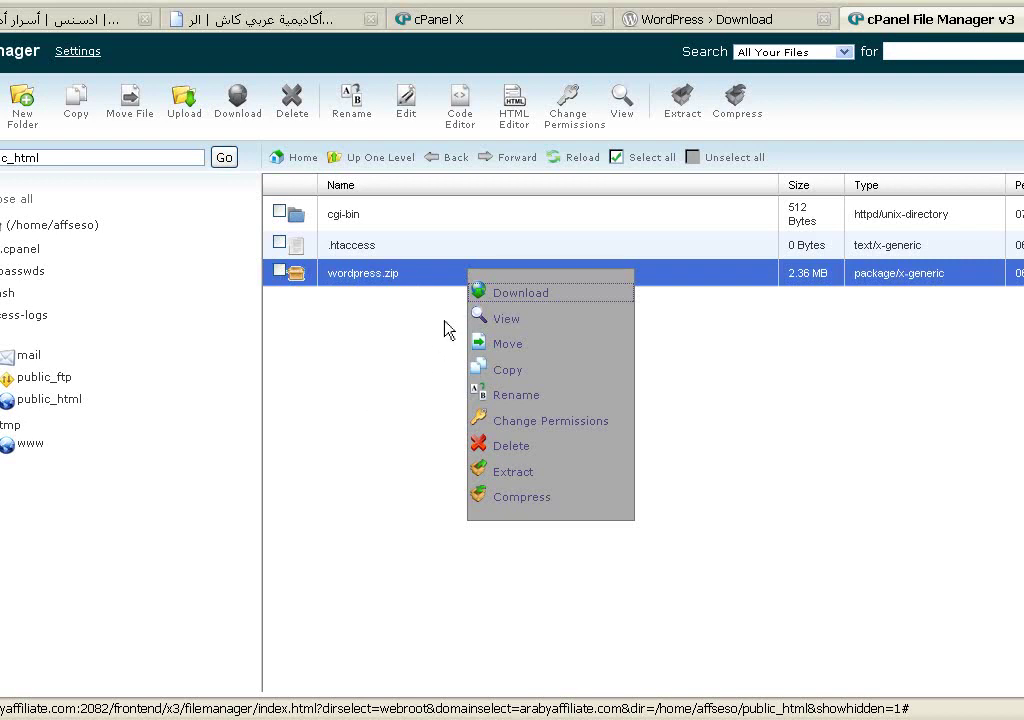
right_click(441, 283)
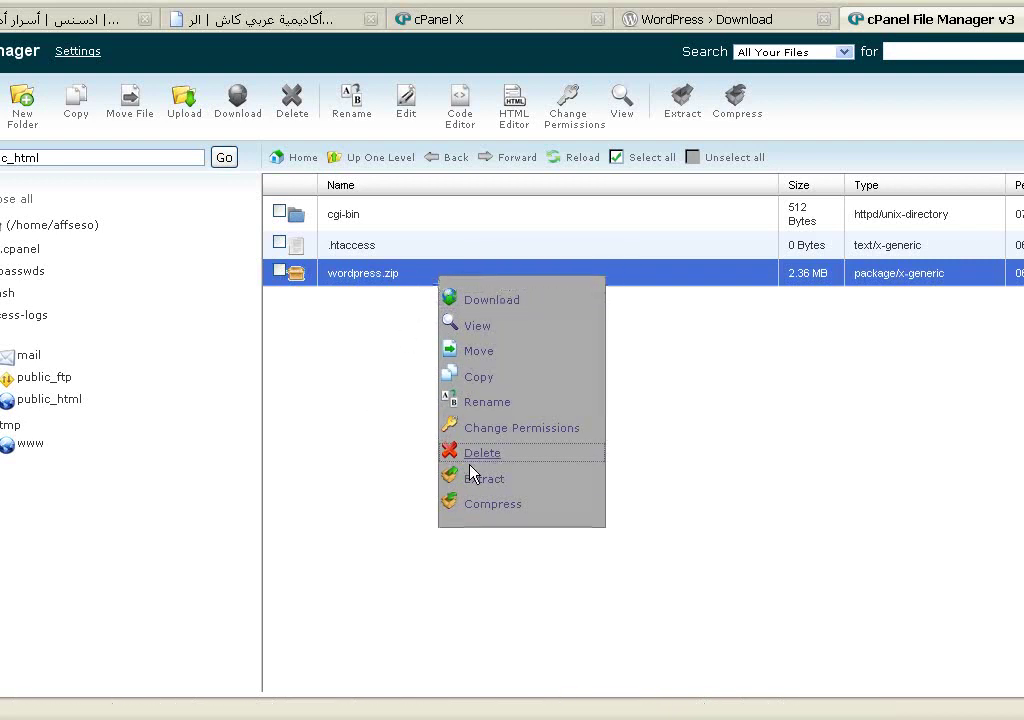
left_click(484, 479)
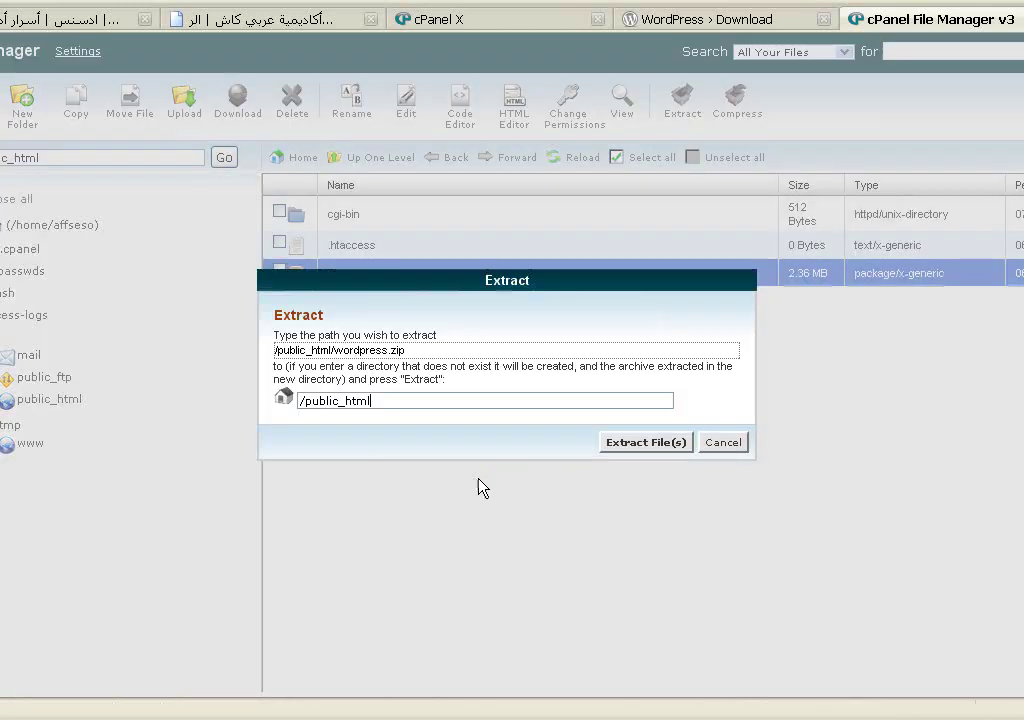
left_click(621, 443)
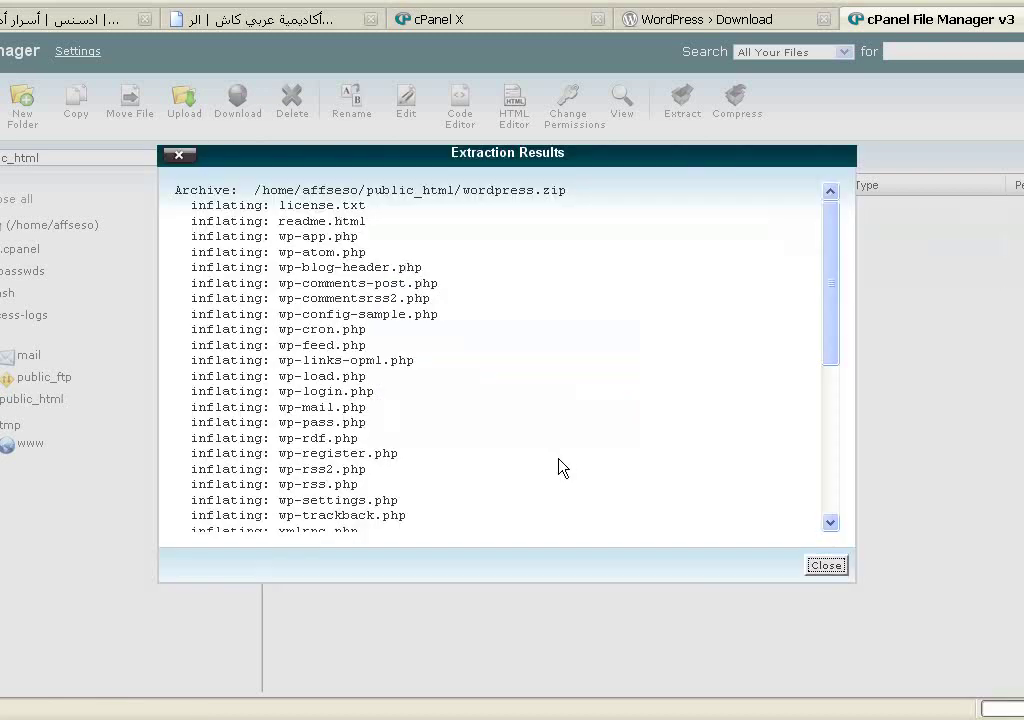
left_click(834, 567)
scroll(640, 430, "down", 6)
scroll(640, 430, "up", 6)
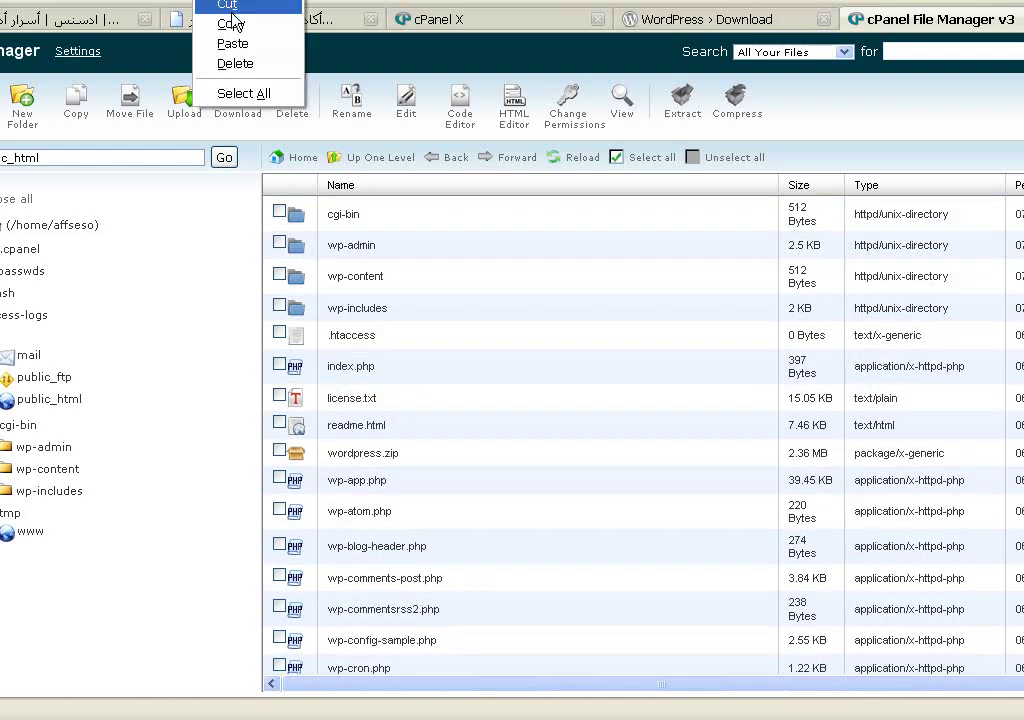
- Load the site address in a new tab and start creating the WordPress configuration file
right_click(920, 18)
left_click(952, 29)
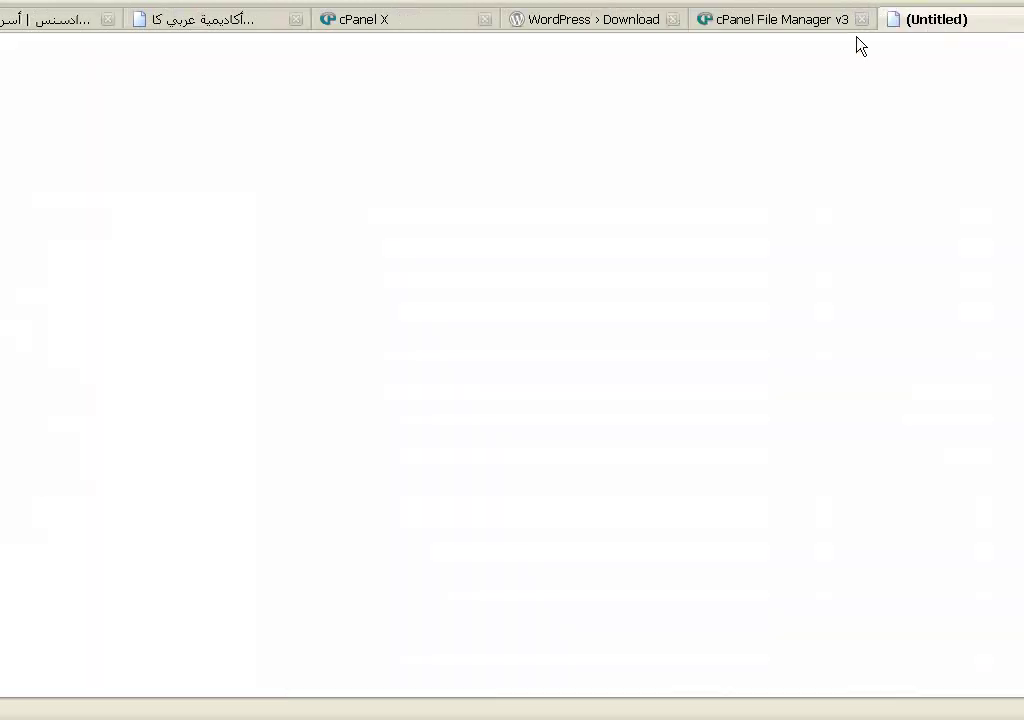
right_click(557, 2)
left_click(595, 40)
key("Return")
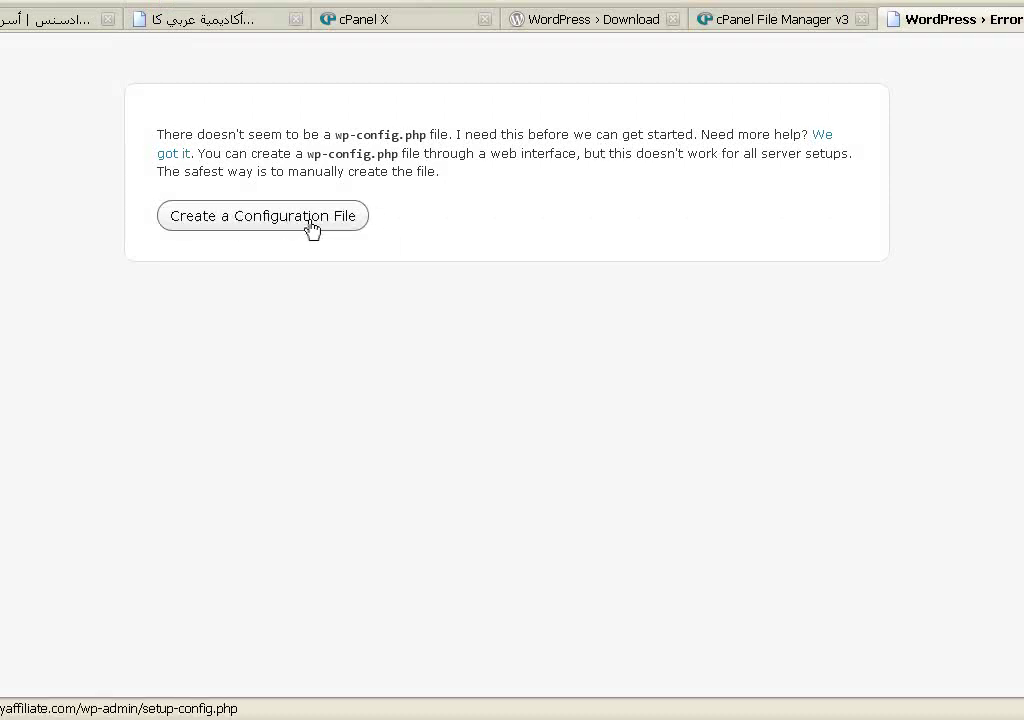
left_click(271, 228)
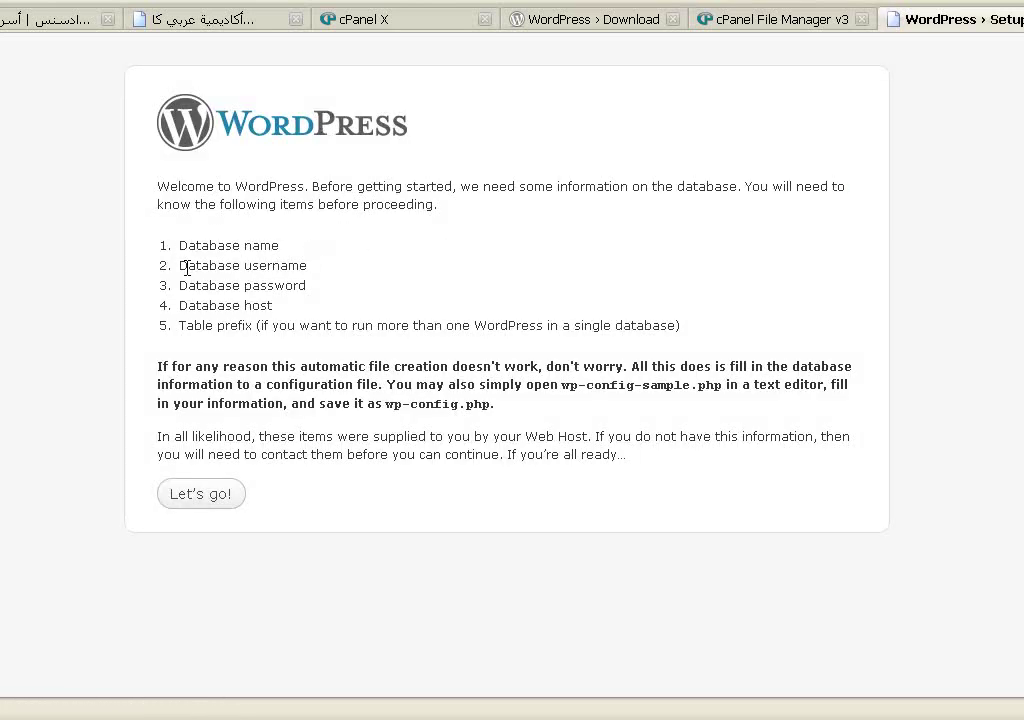
left_click(205, 497)
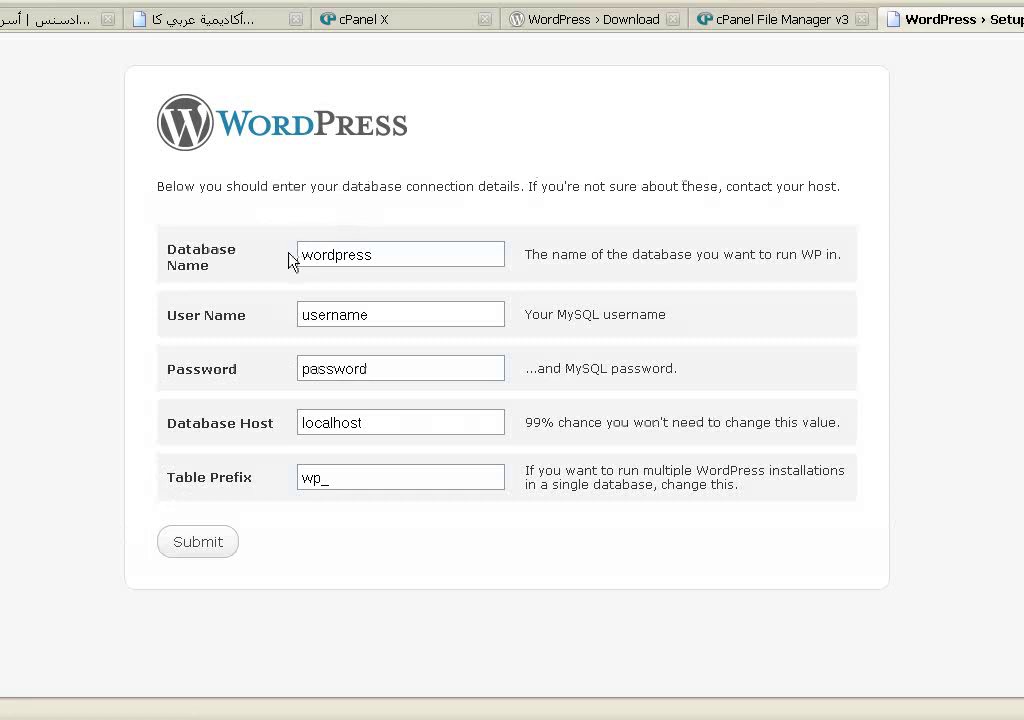
- Fill the Database Name field with affseso_blog copied from info.txt
key("alt+Tab")
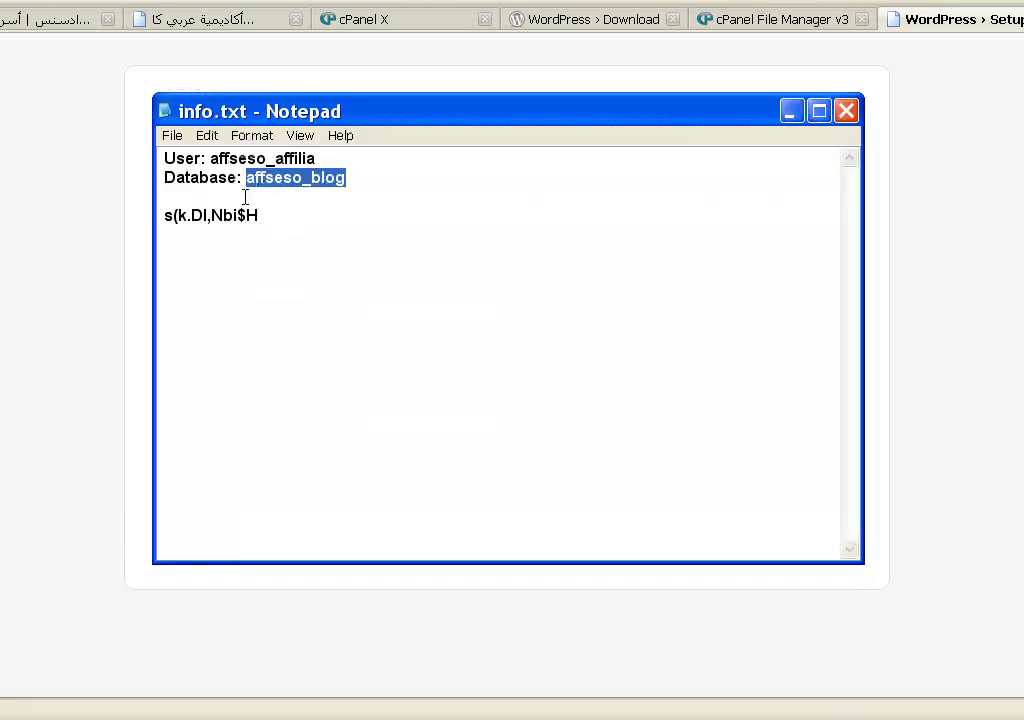
right_click(272, 177)
left_click(315, 238)
key("alt+Tab")
key("Tab")
right_click(352, 252)
left_click(400, 341)
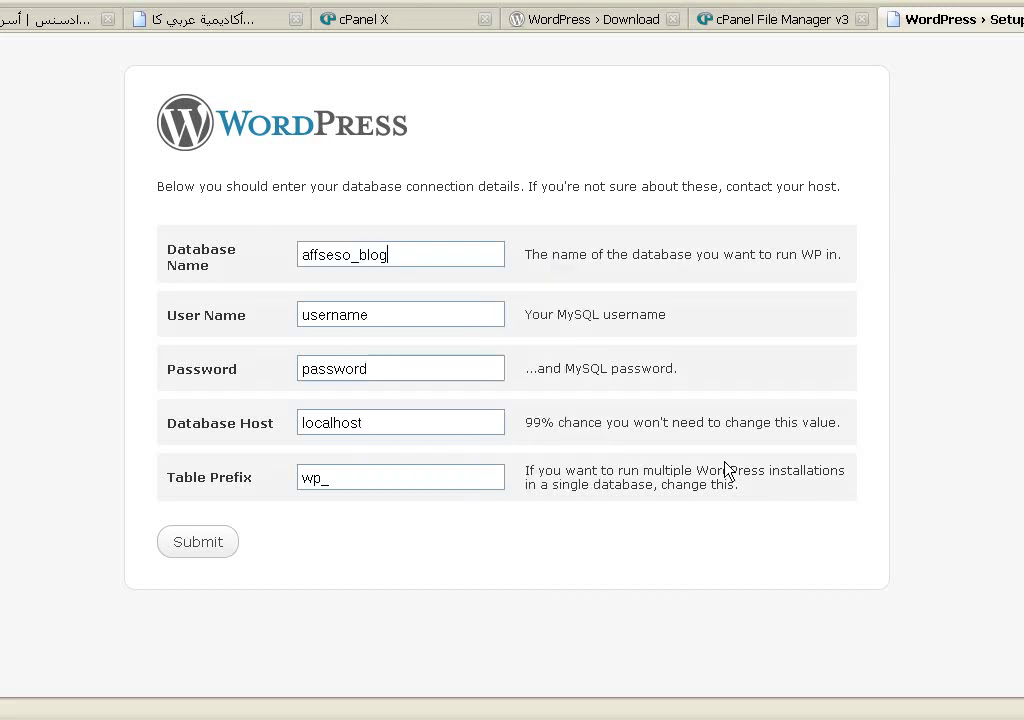
- Replace the placeholder User Name with the database user name saved in info.txt
key("alt+Tab")
left_click_drag(210, 158, 314, 158)
right_click(305, 160)
left_click(356, 218)
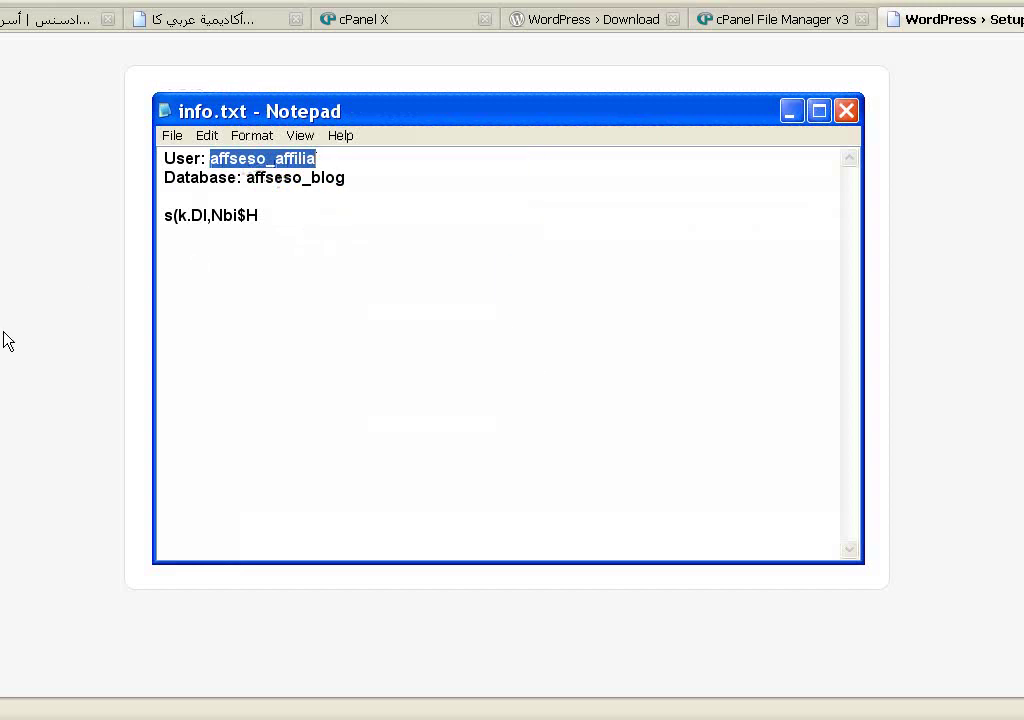
key("alt+Tab")
double_click(396, 314)
right_click(354, 314)
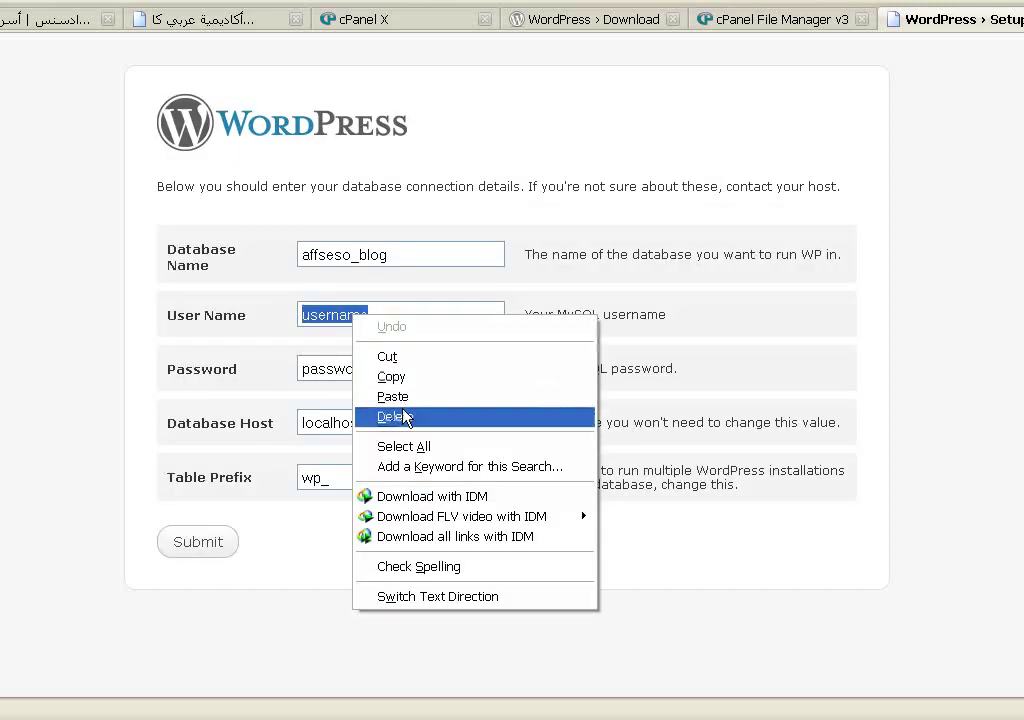
left_click(389, 395)
- Paste the saved database password into the Password field and submit the connection details
key("alt+Tab")
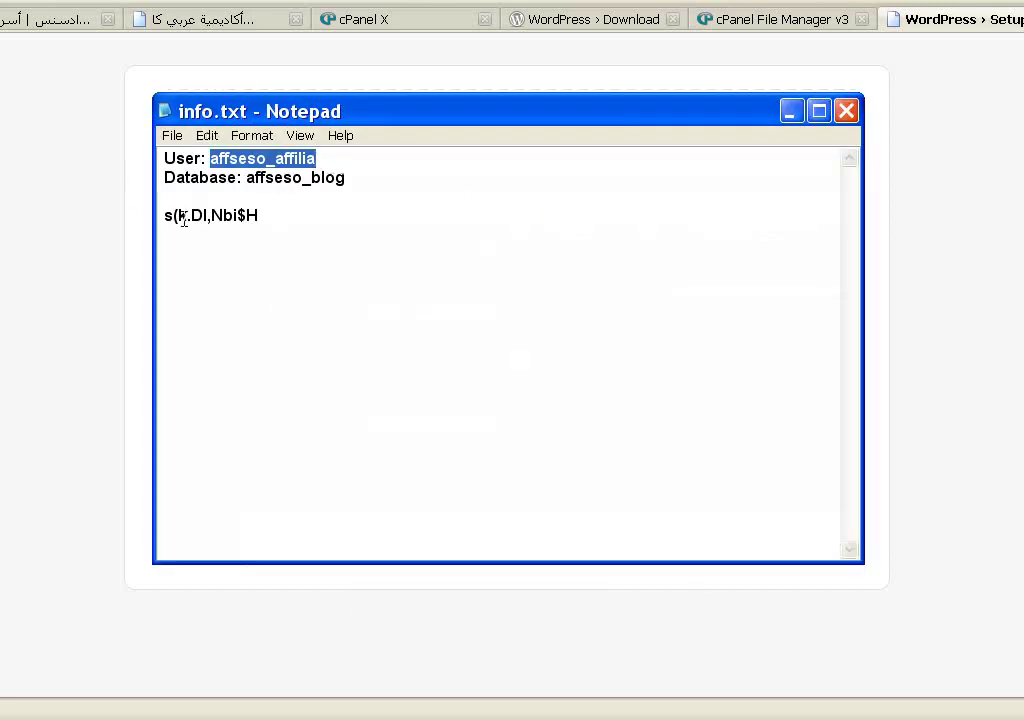
left_click_drag(161, 215, 258, 215)
right_click(256, 217)
left_click(306, 274)
key("alt+Tab")
left_click_drag(382, 365, 297, 370)
right_click(391, 370)
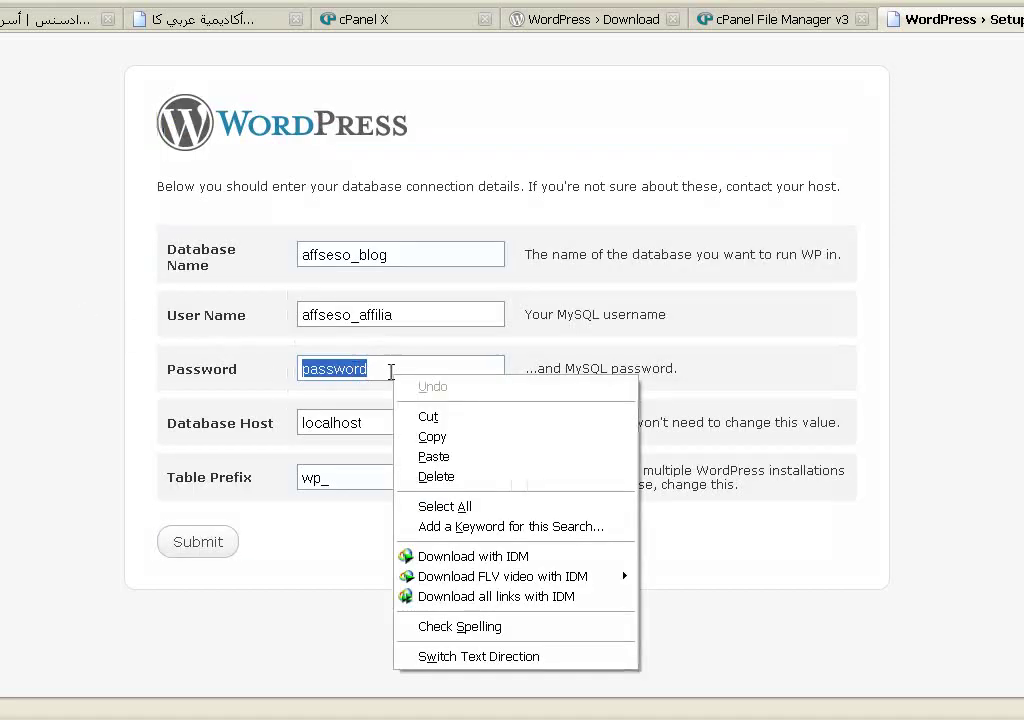
left_click(433, 456)
left_click(192, 548)
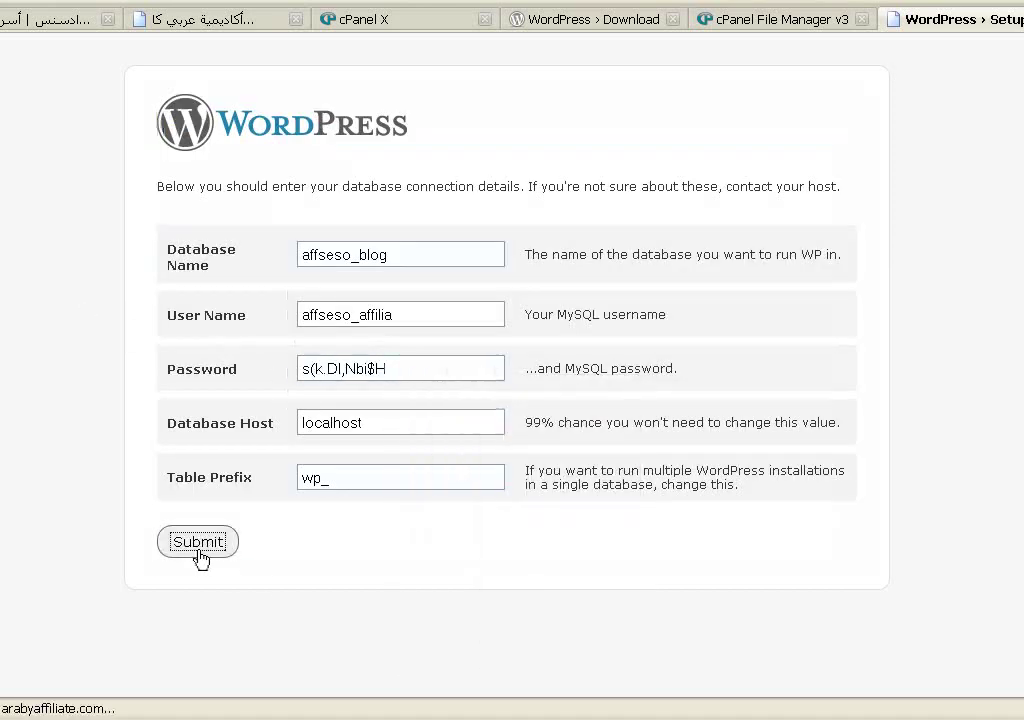
- Run the install, title the blog Affiliate, and accept the suggested support e-mail address
left_click(221, 250)
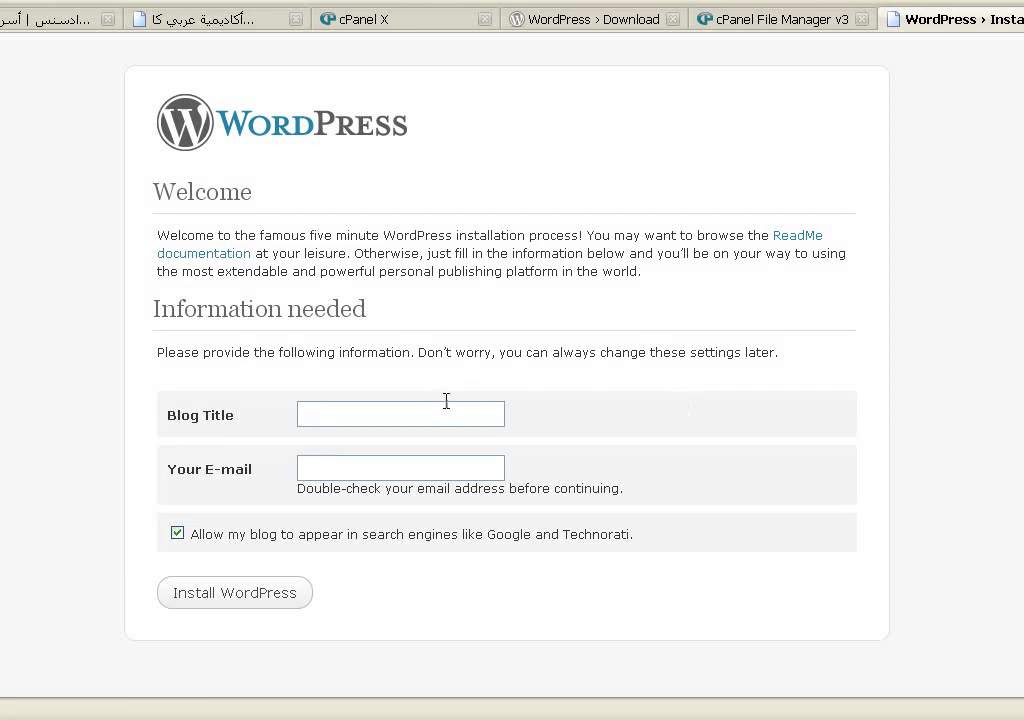
type("iate")
left_click(362, 466)
type("supp")
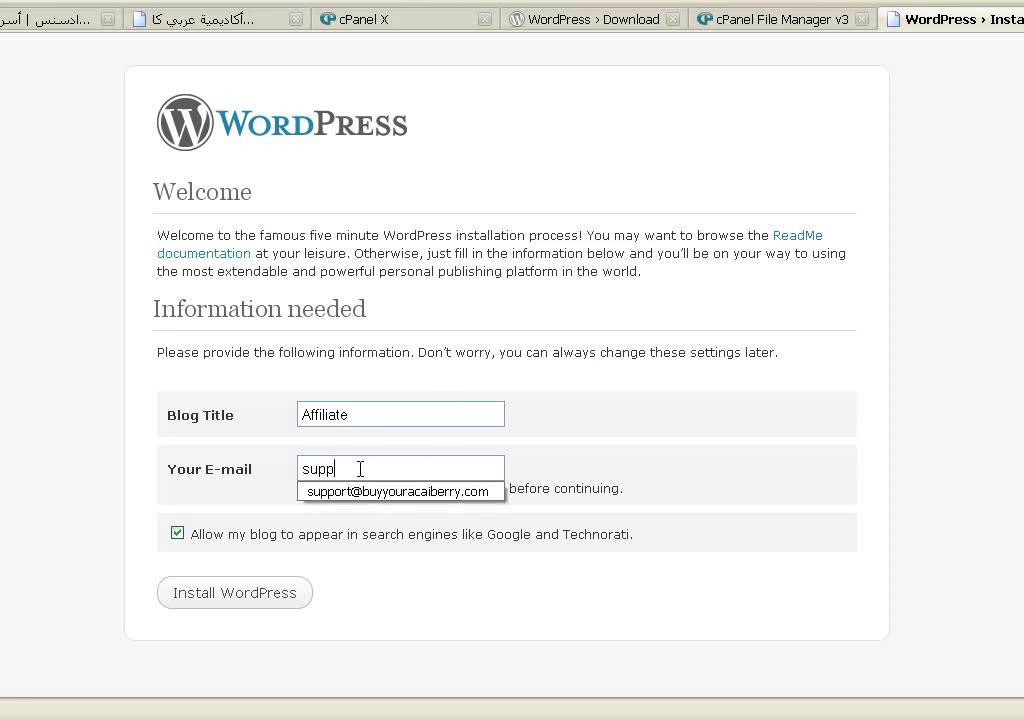
type("o")
key("Down")
key("Return")
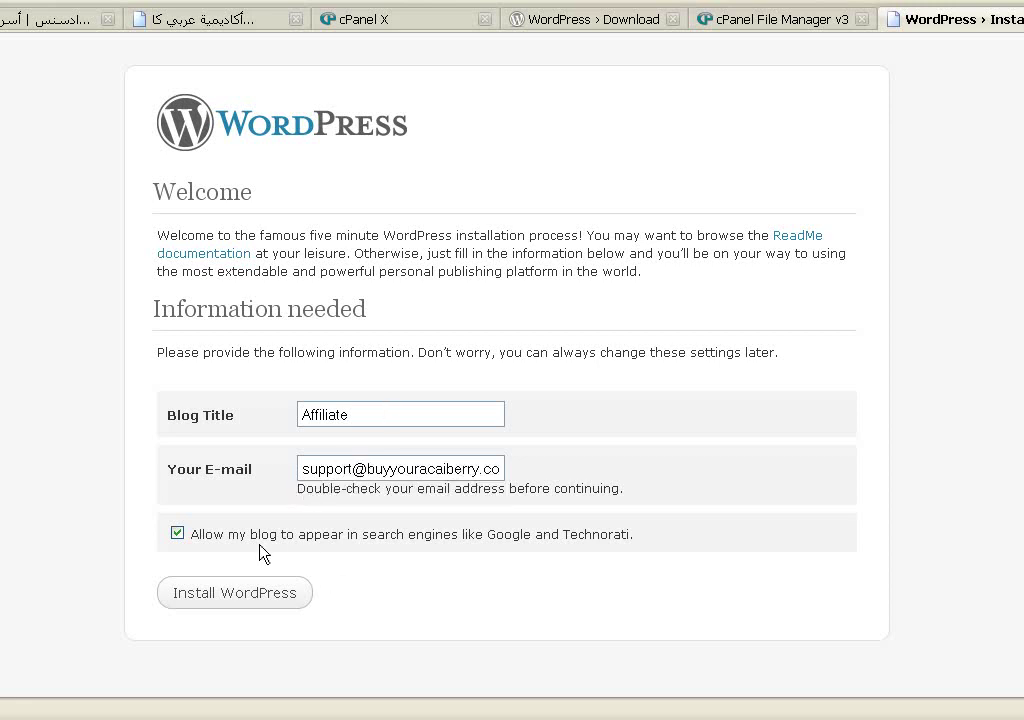
- Correct the e-mail address's domain and install WordPress
left_click_drag(354, 469, 573, 468)
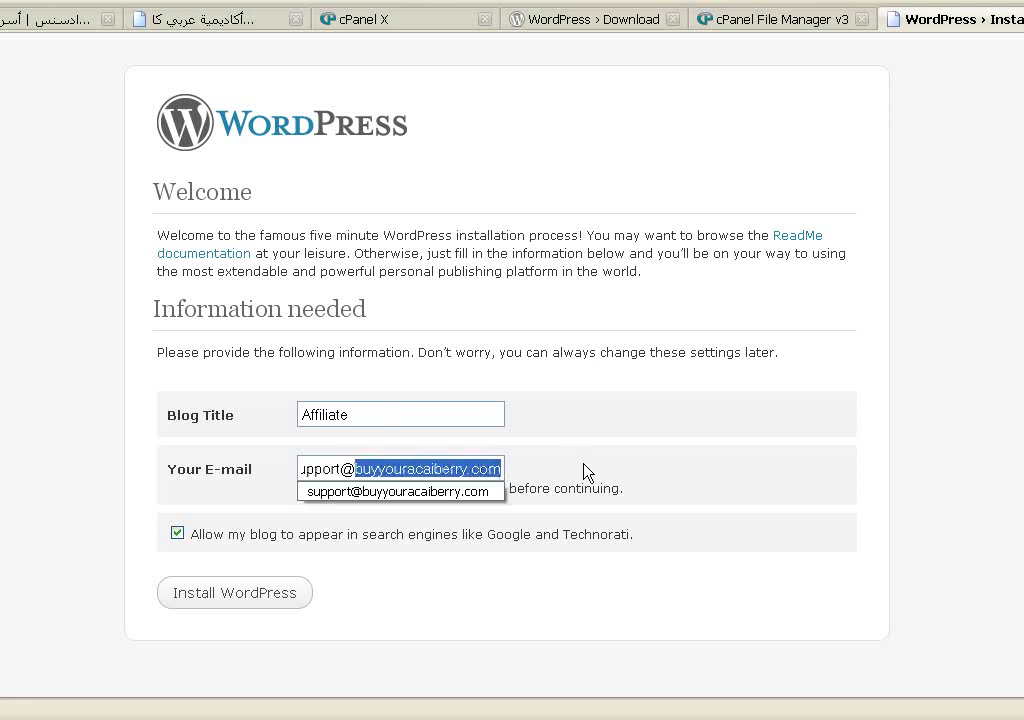
key("BackSpace")
type("a")
type("ate.com")
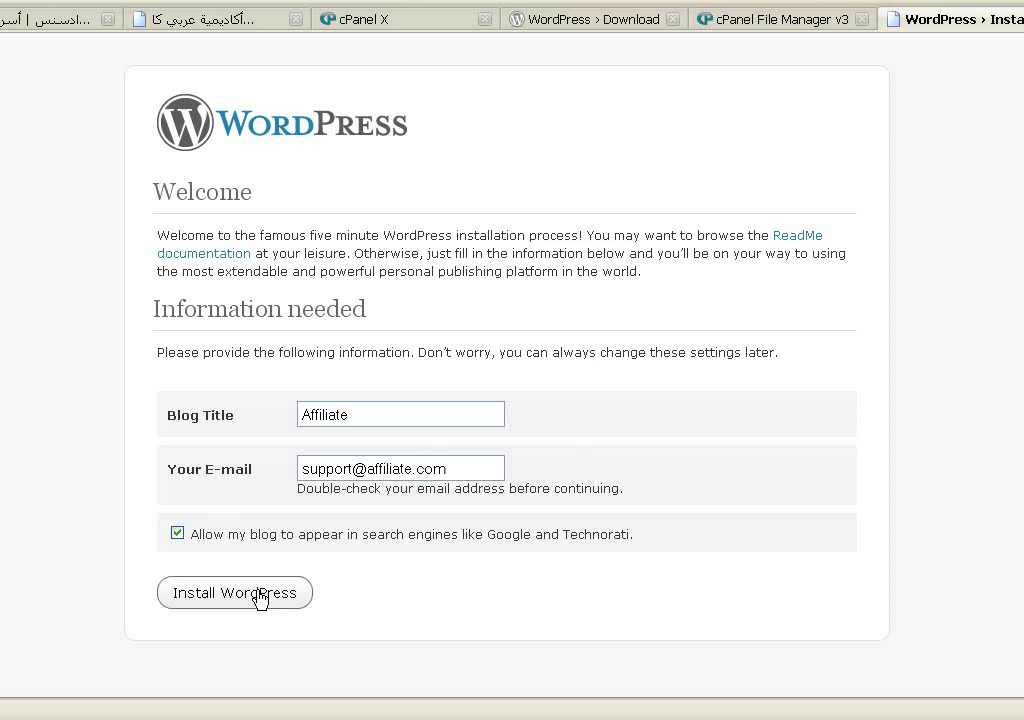
left_click(367, 469)
type("araby")
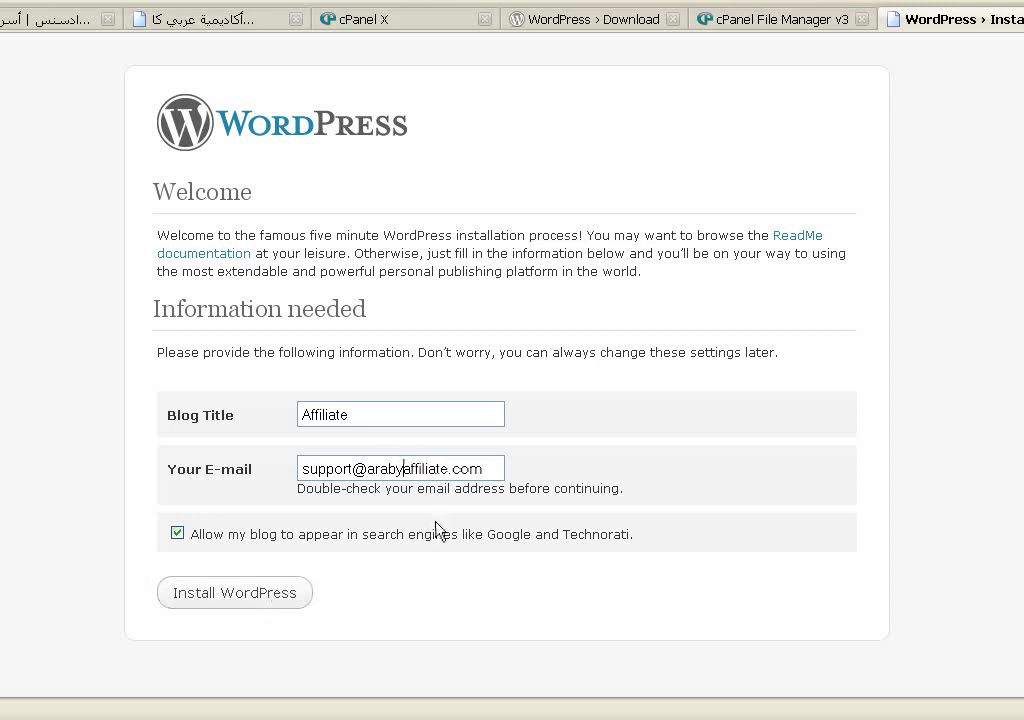
left_click(292, 594)
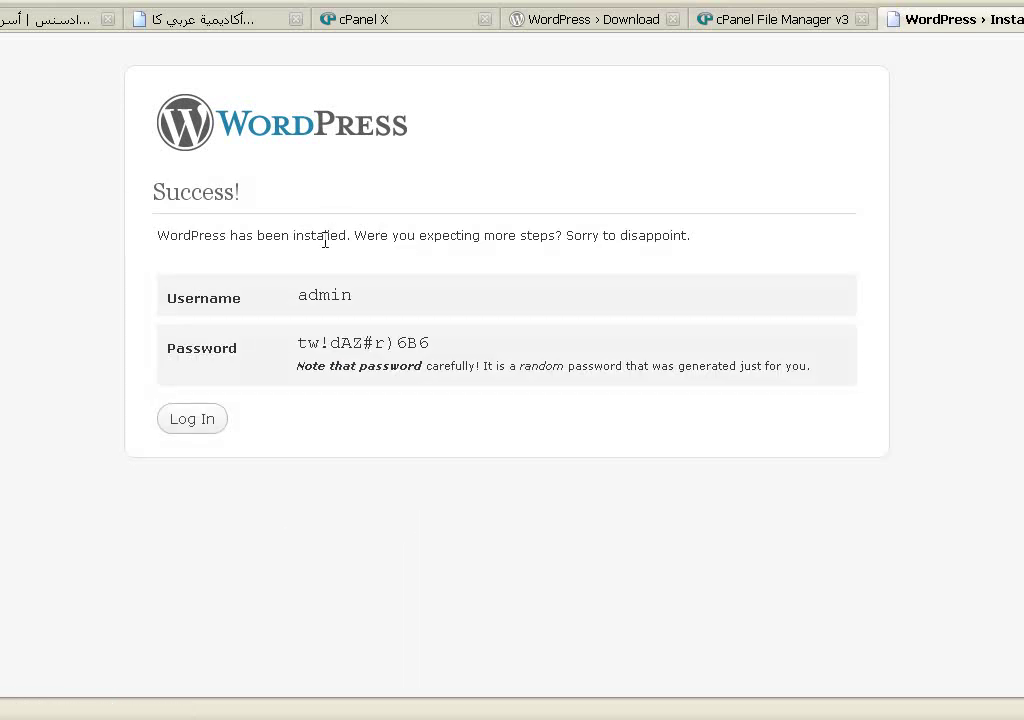
- Copy the generated Username and Password rows to the end of info.txt
left_click_drag(322, 368, 170, 300)
right_click(186, 299)
left_click(215, 315)
key("alt+Tab")
key("ctrl+End")
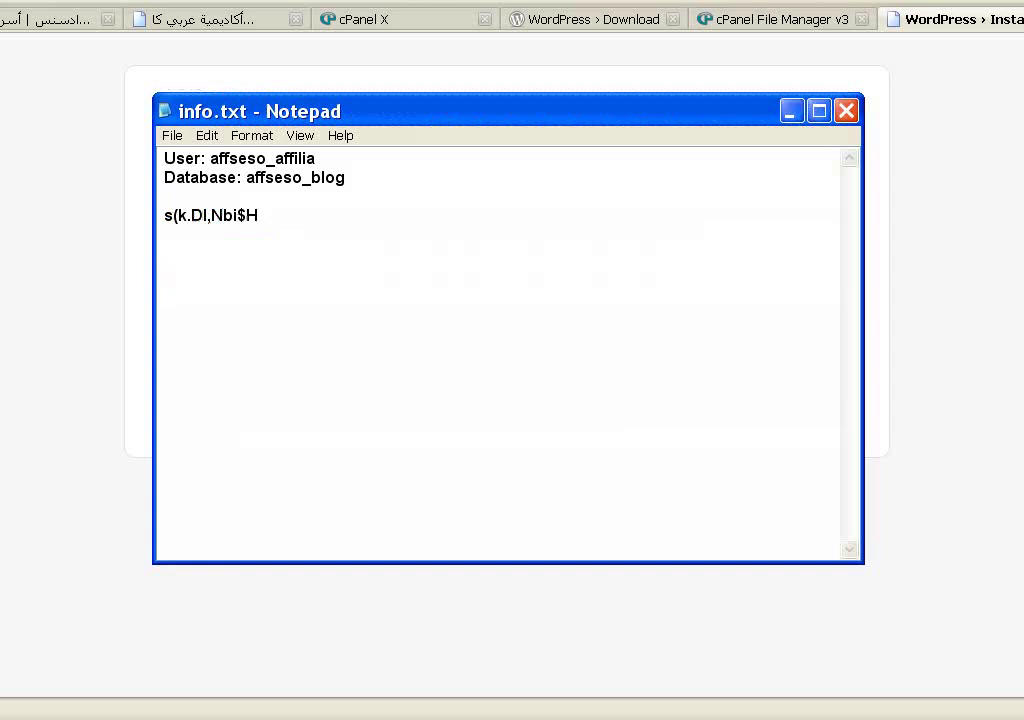
key("ctrl+v")
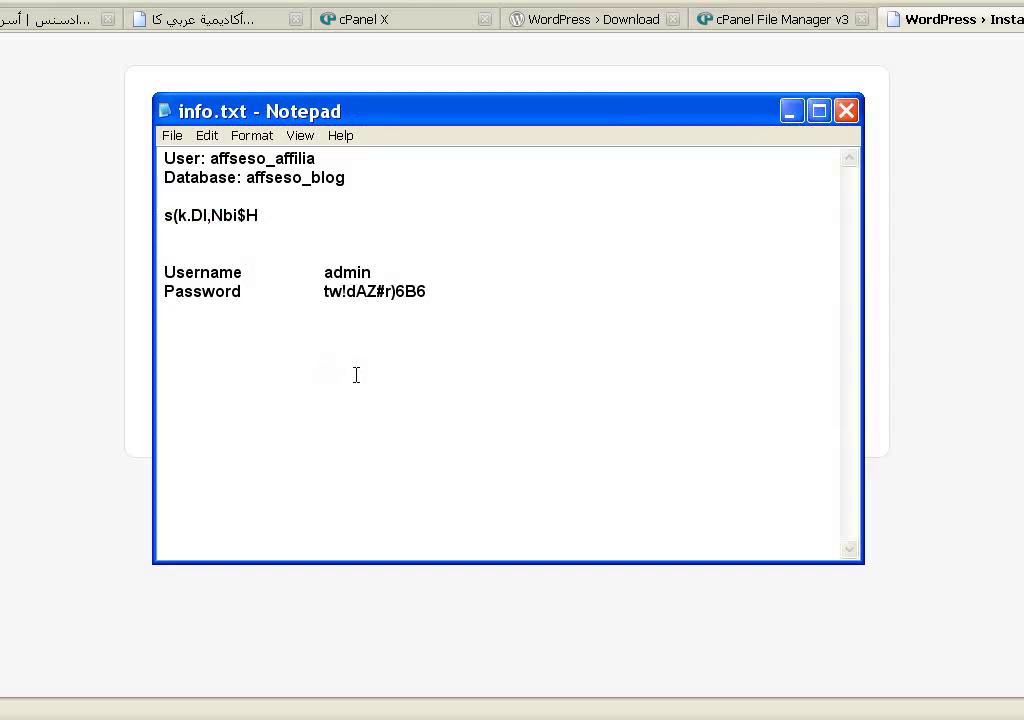
- Save info.txt and go to the blog's login page
left_click(172, 136)
left_click(190, 198)
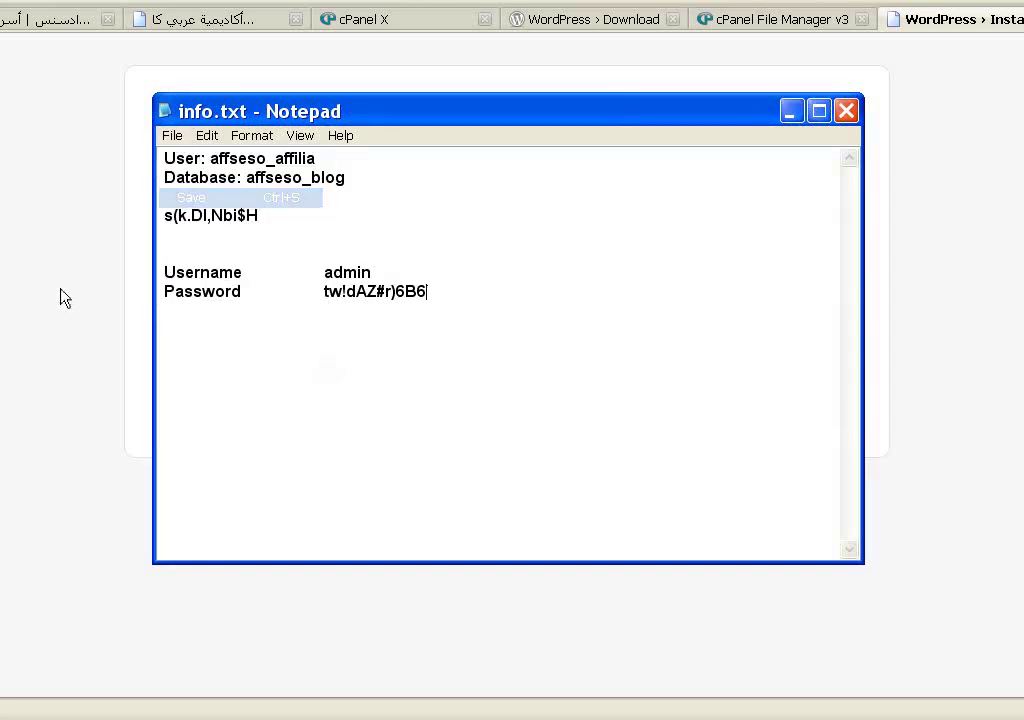
left_click(64, 292)
left_click(193, 422)
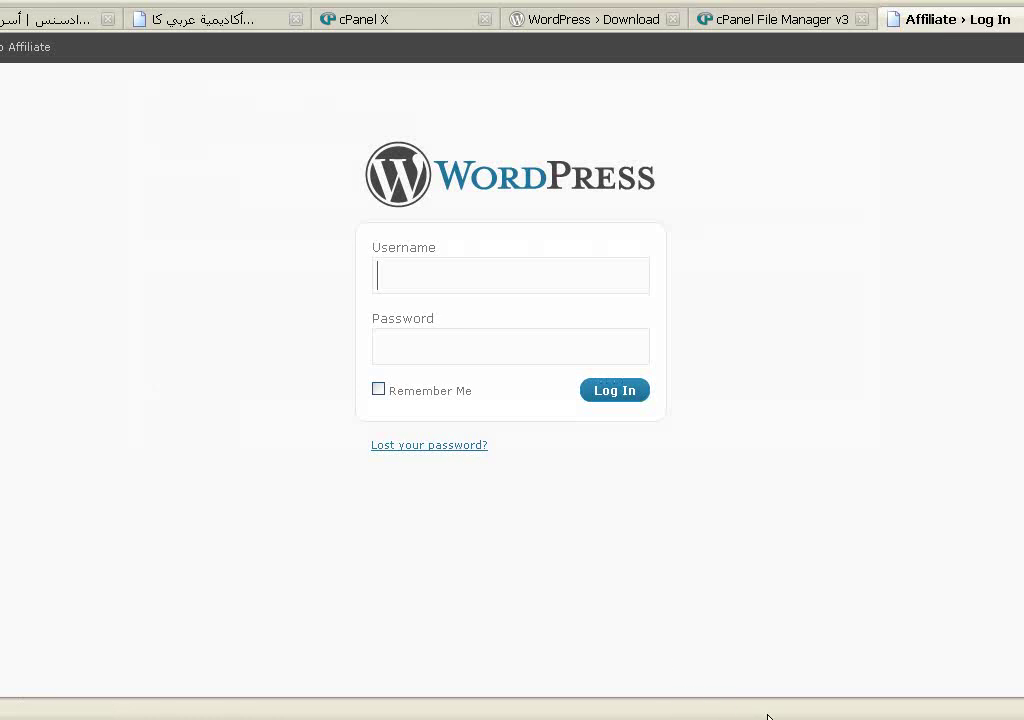
- Paste the saved admin username from info.txt into the login form
left_click(722, 716)
left_click_drag(323, 273, 370, 268)
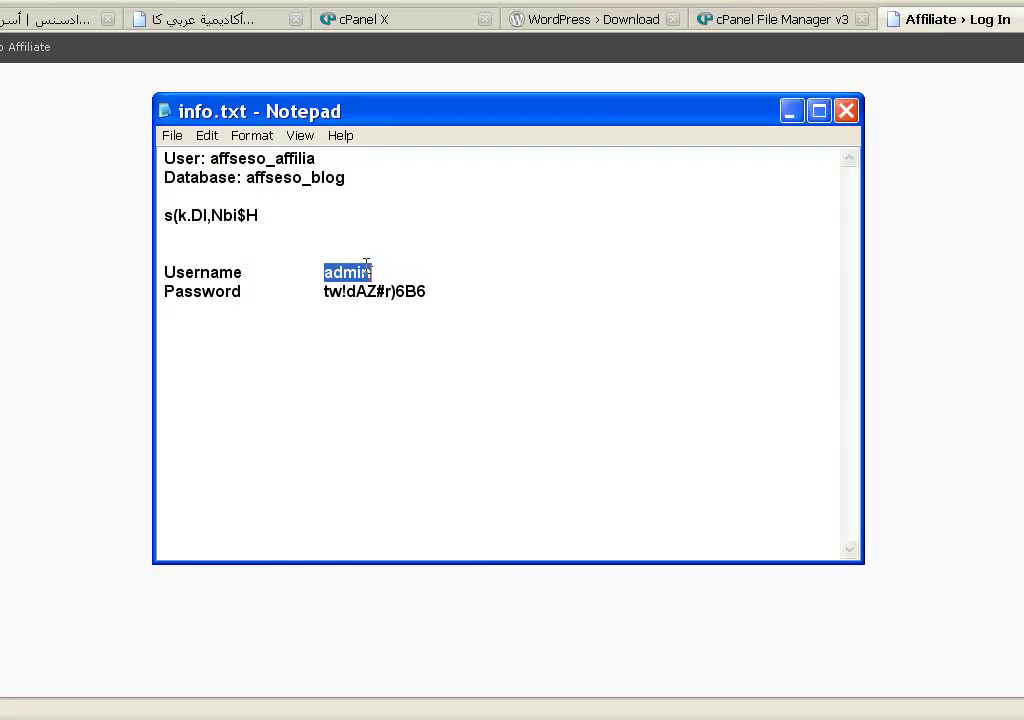
right_click(362, 272)
left_click(395, 331)
key("alt+Tab")
left_click(414, 280)
right_click(418, 284)
left_click(453, 366)
- Paste the saved password, tick Remember Me, log in, and let Firefox remember it
left_click(777, 706)
left_click_drag(323, 291, 428, 292)
right_click(428, 292)
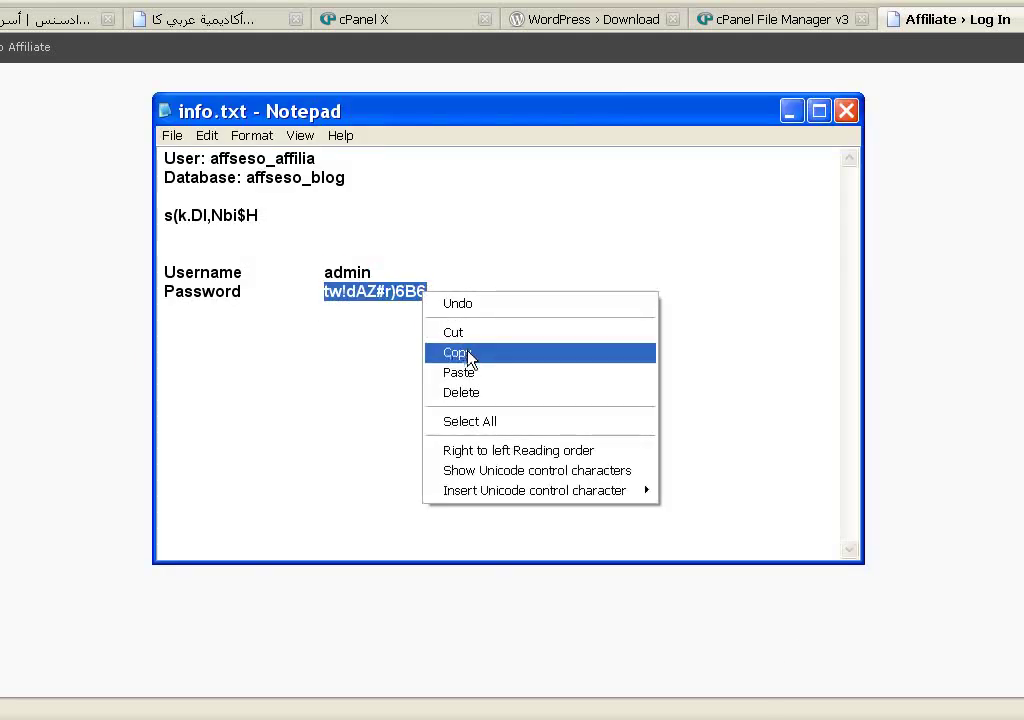
left_click(469, 353)
key("alt+Tab")
right_click(405, 348)
left_click(434, 430)
left_click(378, 389)
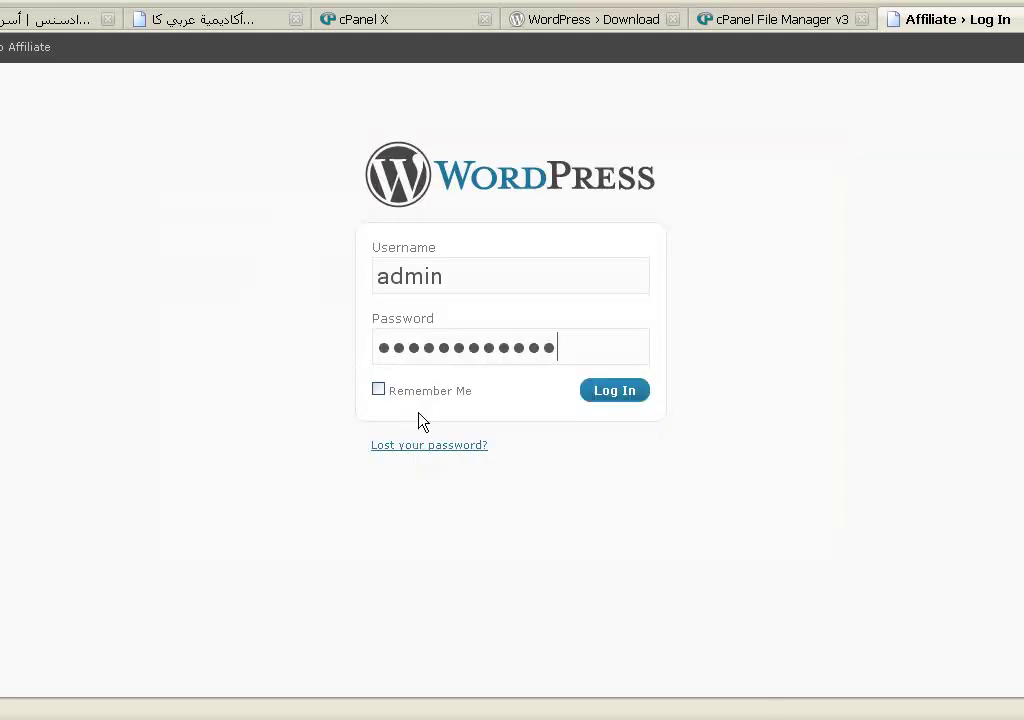
left_click(627, 392)
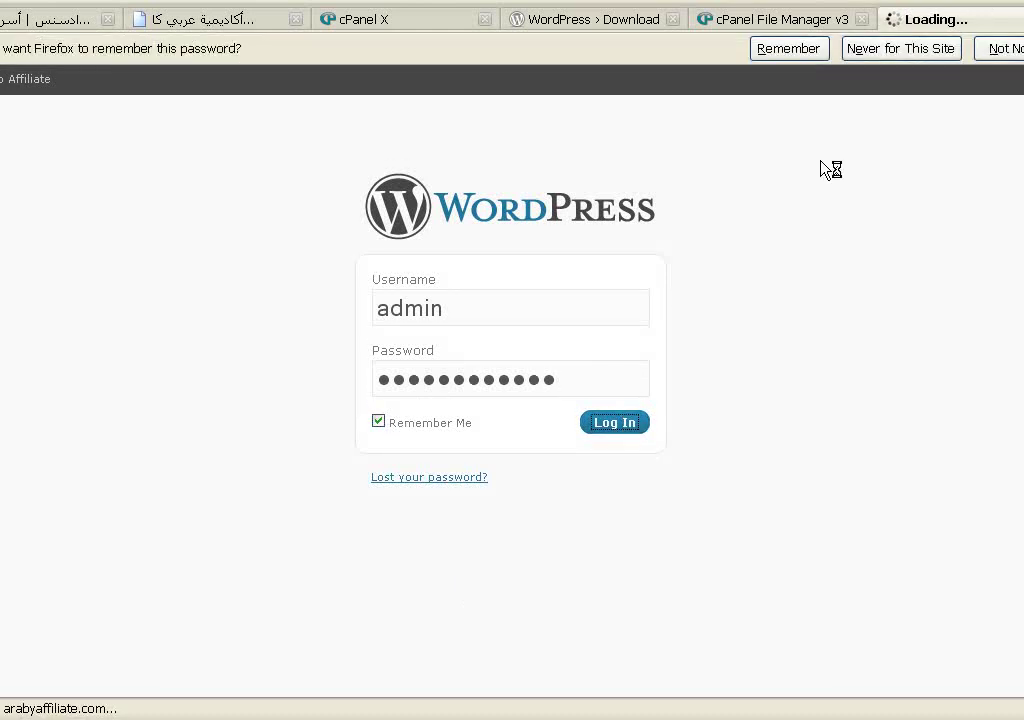
left_click(789, 48)
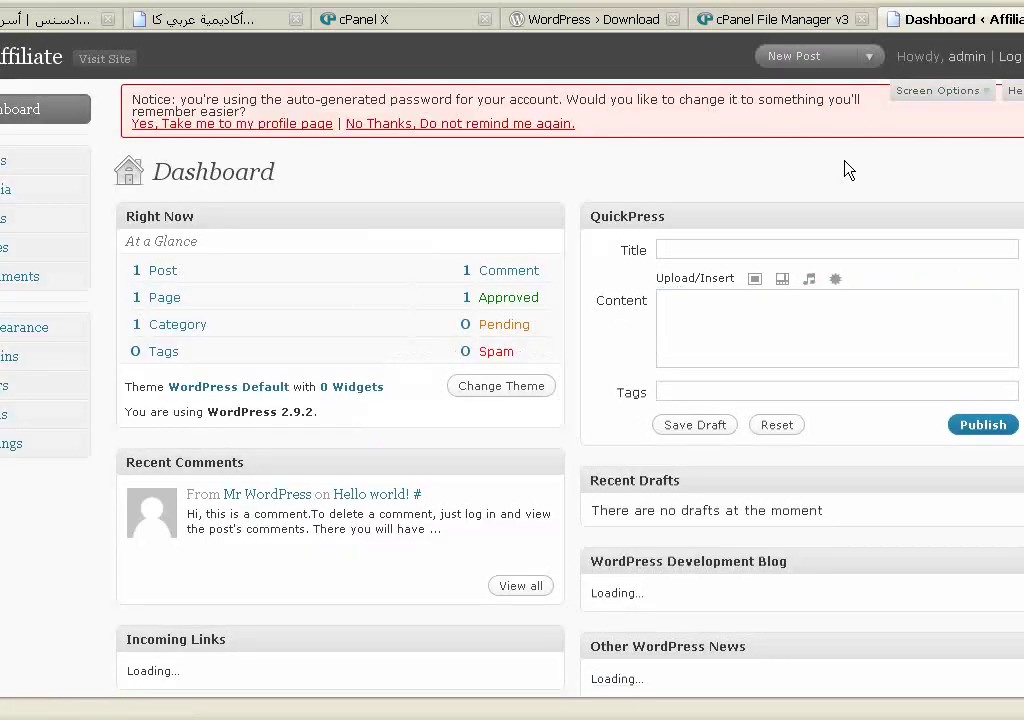
- Turn off the password reminder, view the live Affiliate blog in a new tab, then return to Dashboard
left_click(408, 124)
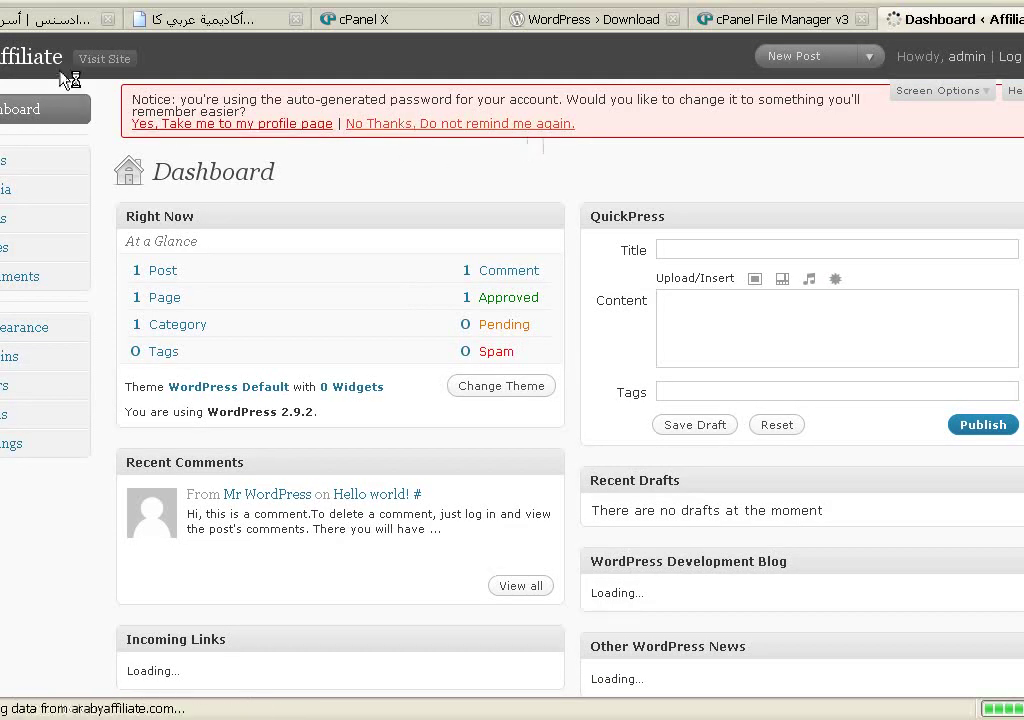
middle_click(25, 62)
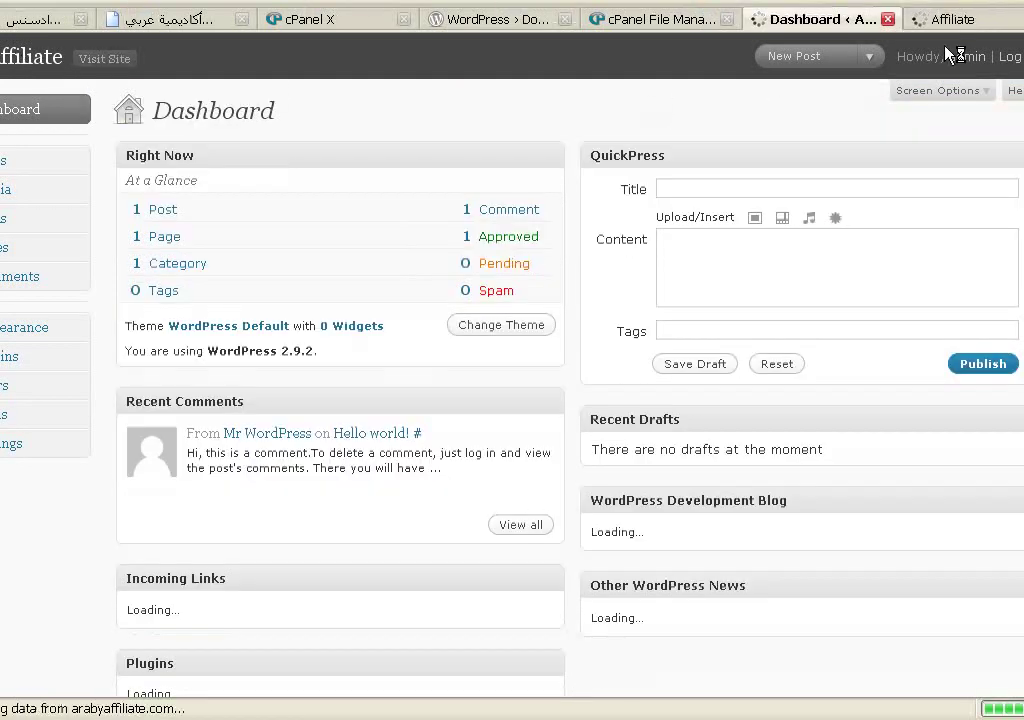
left_click(958, 27)
scroll(960, 87, "down", 2)
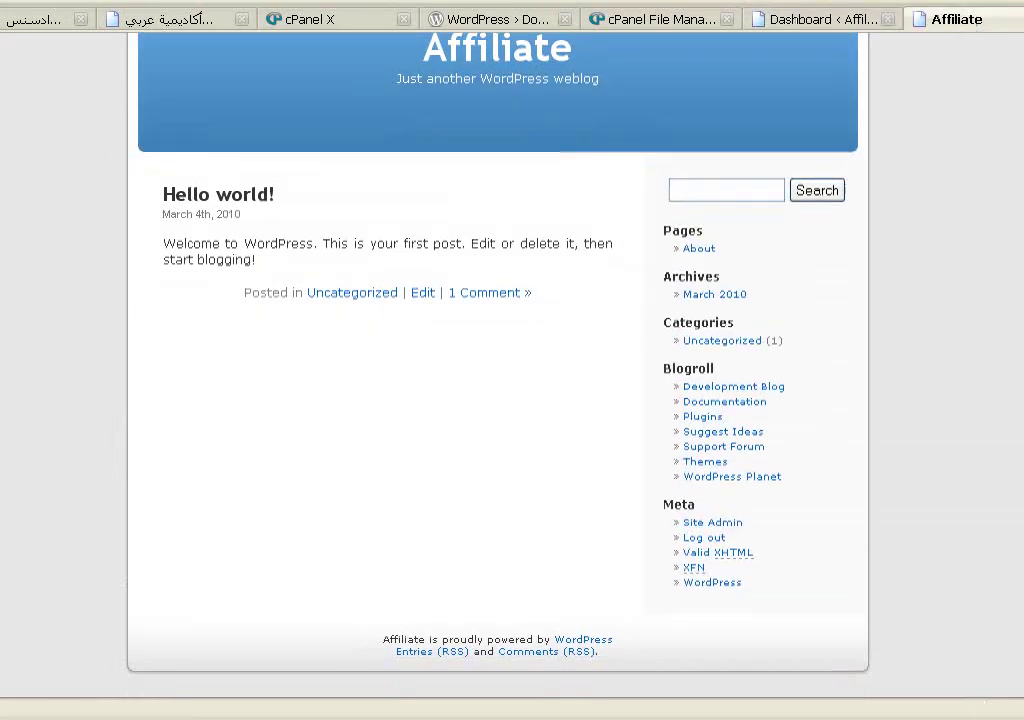
scroll(960, 87, "up", 2)
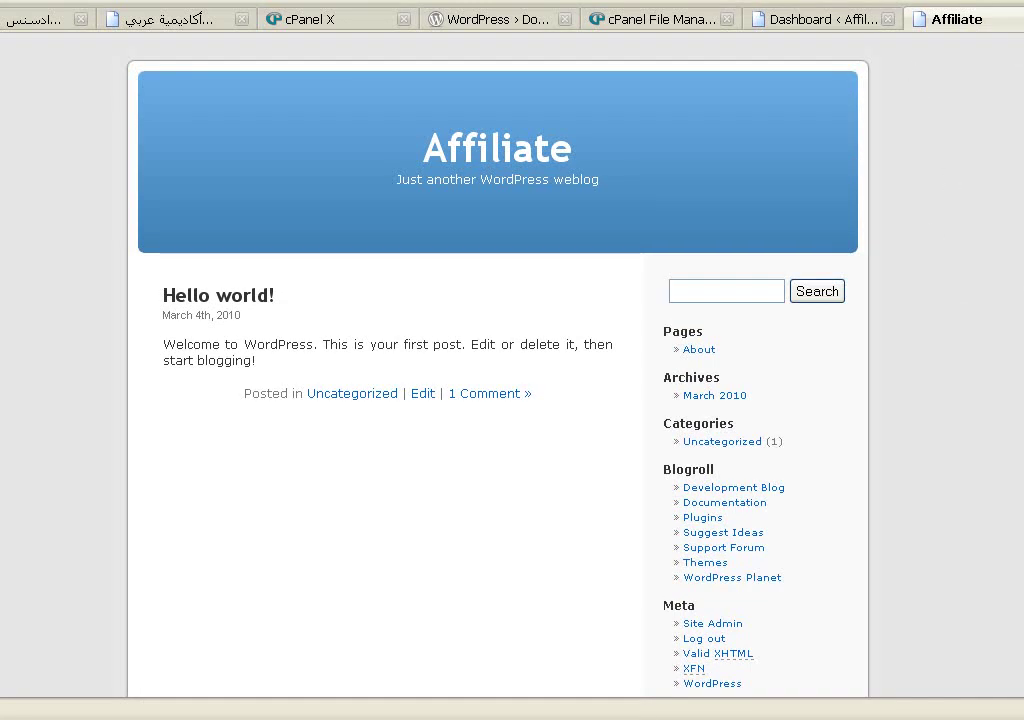
left_click(831, 22)
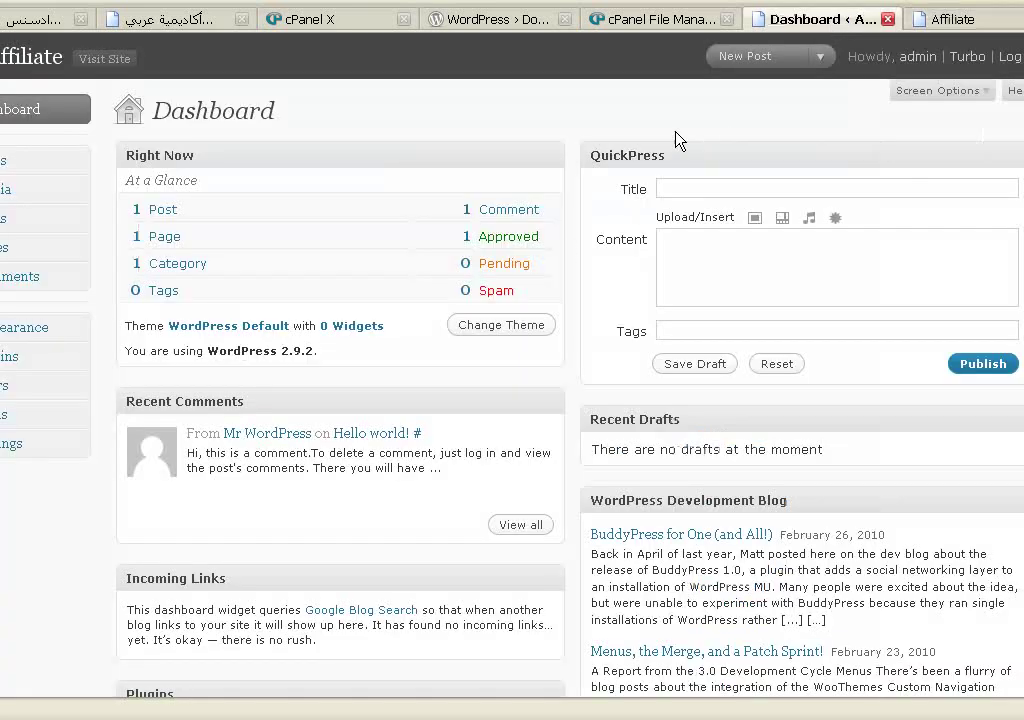